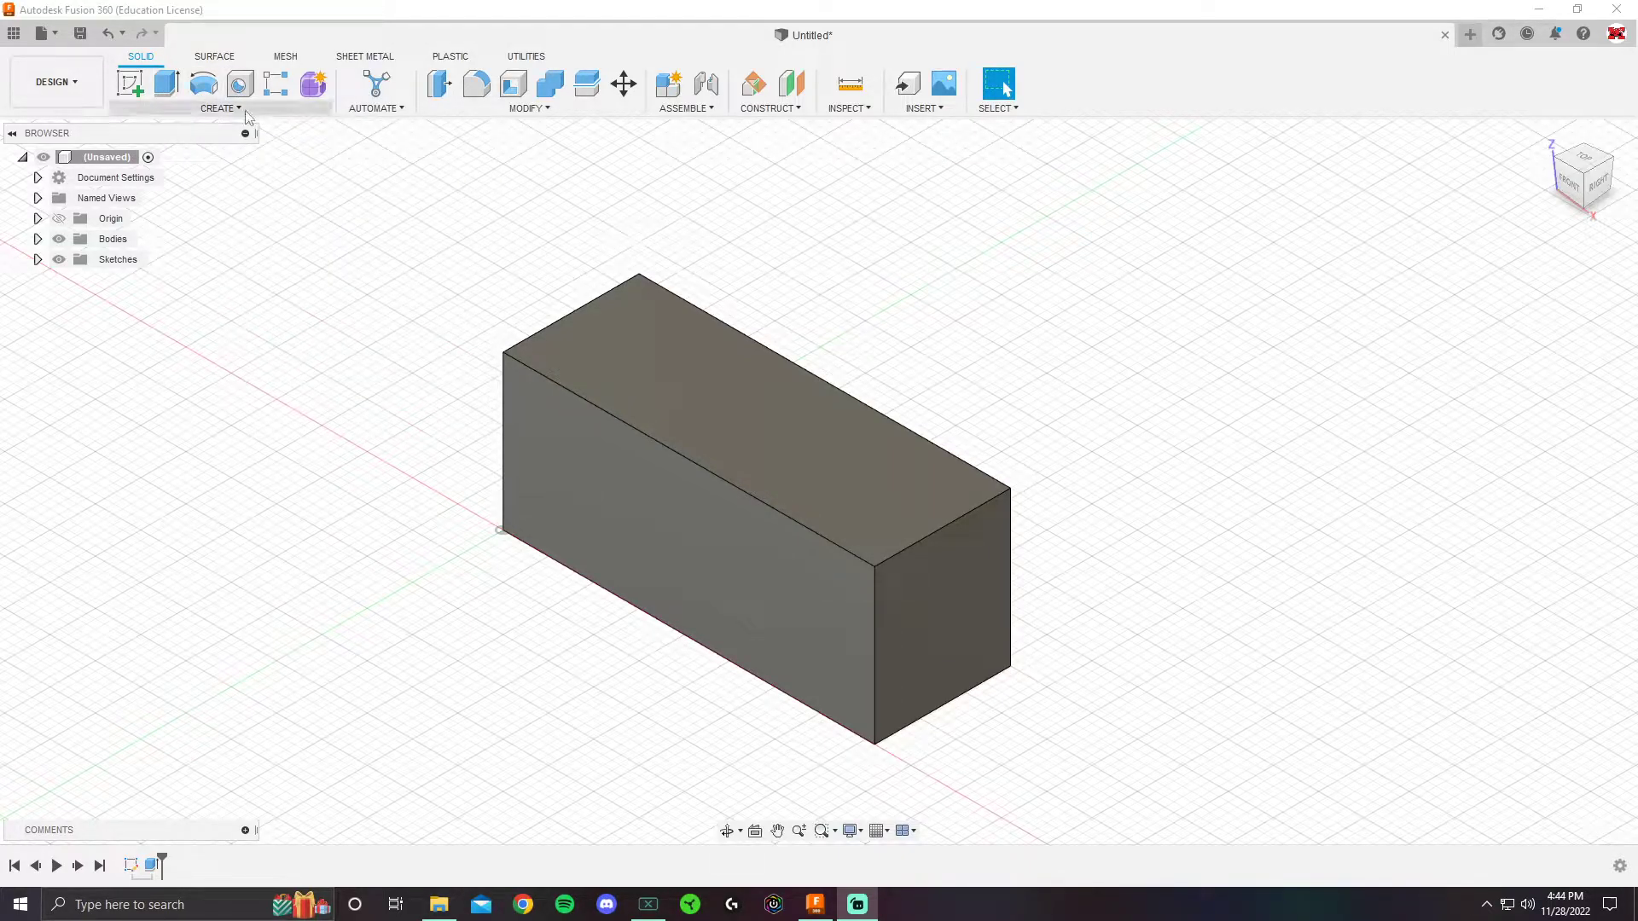
- Launch Create Sketch from the SOLID toolbar's Create menu
click(245, 110)
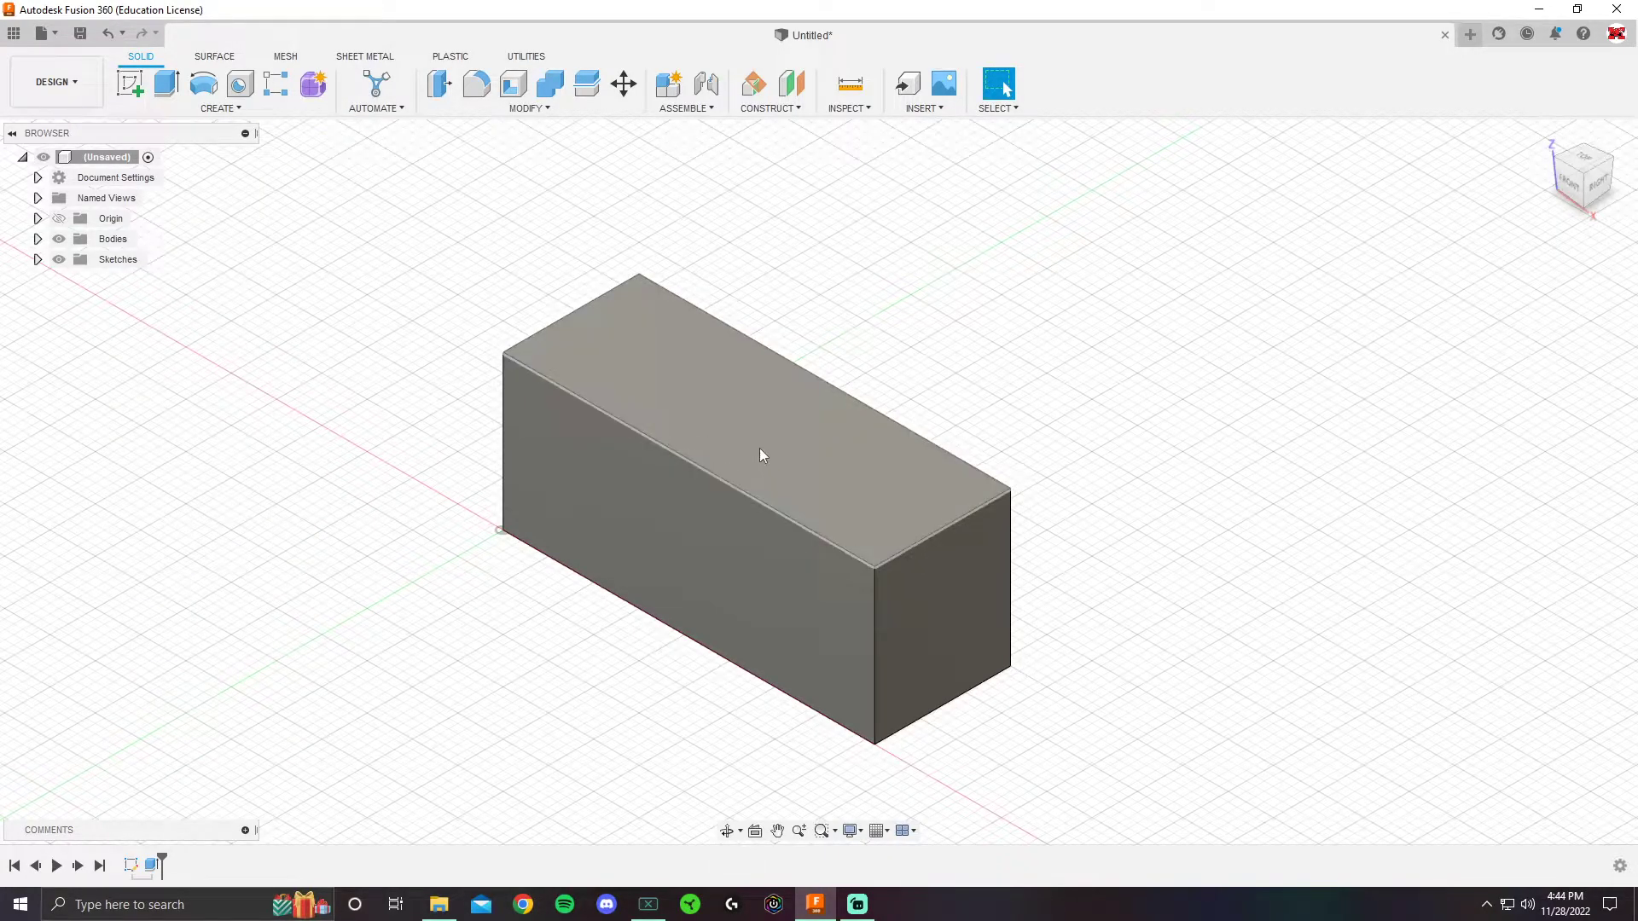
click(129, 84)
- Sketch on the block's top face and draw a circle about 0.9 in diameter
click(659, 394)
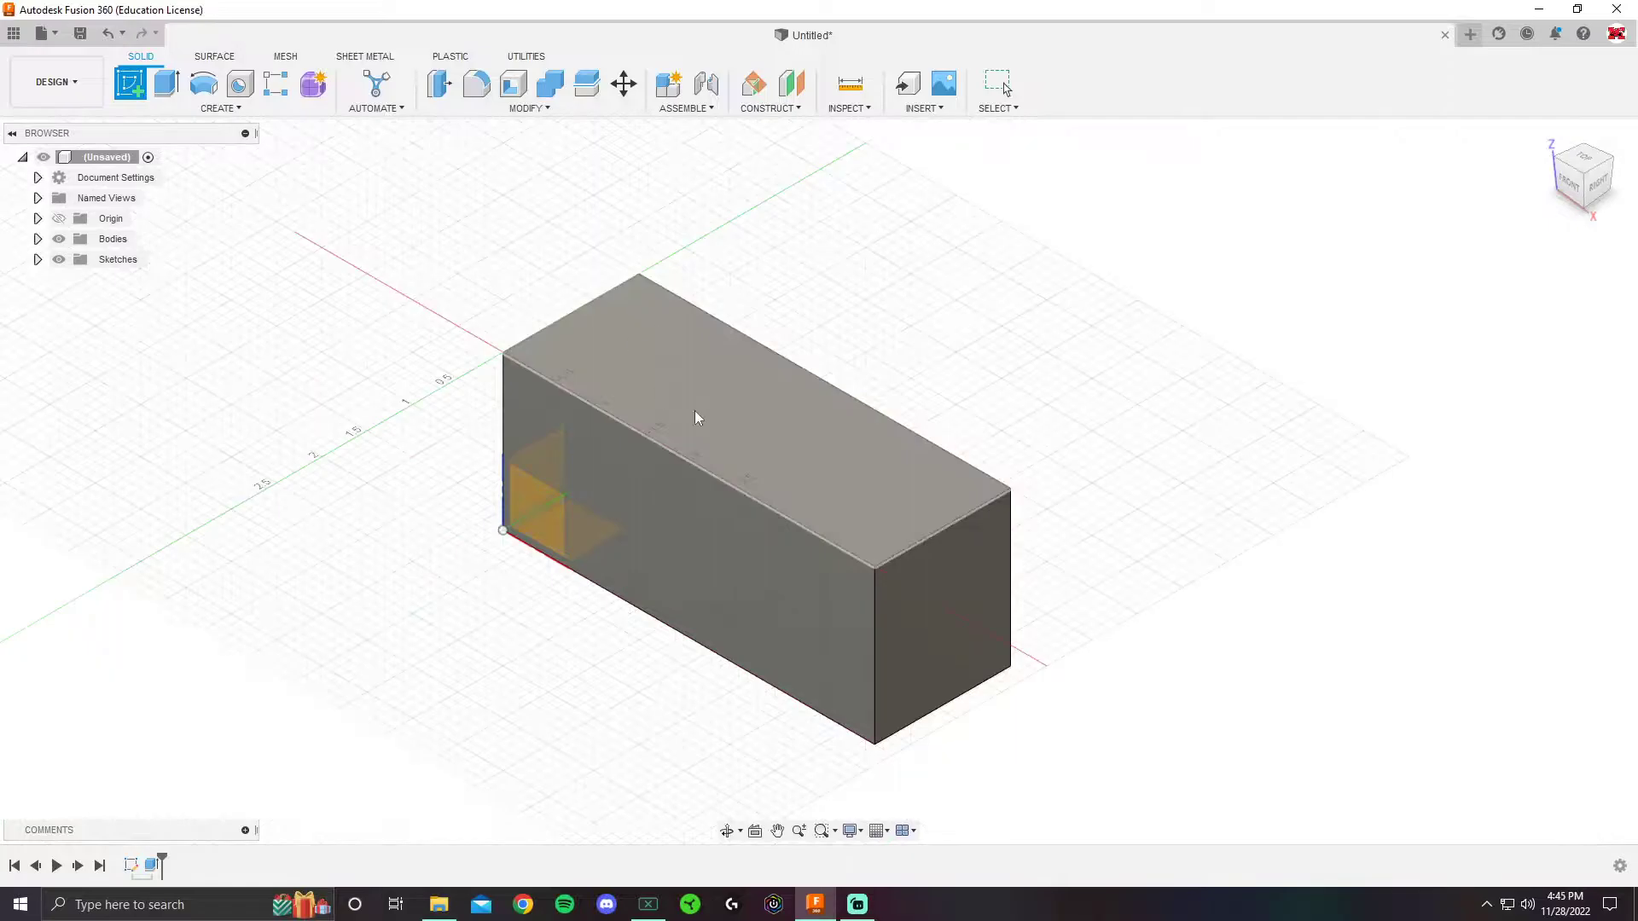
click(767, 443)
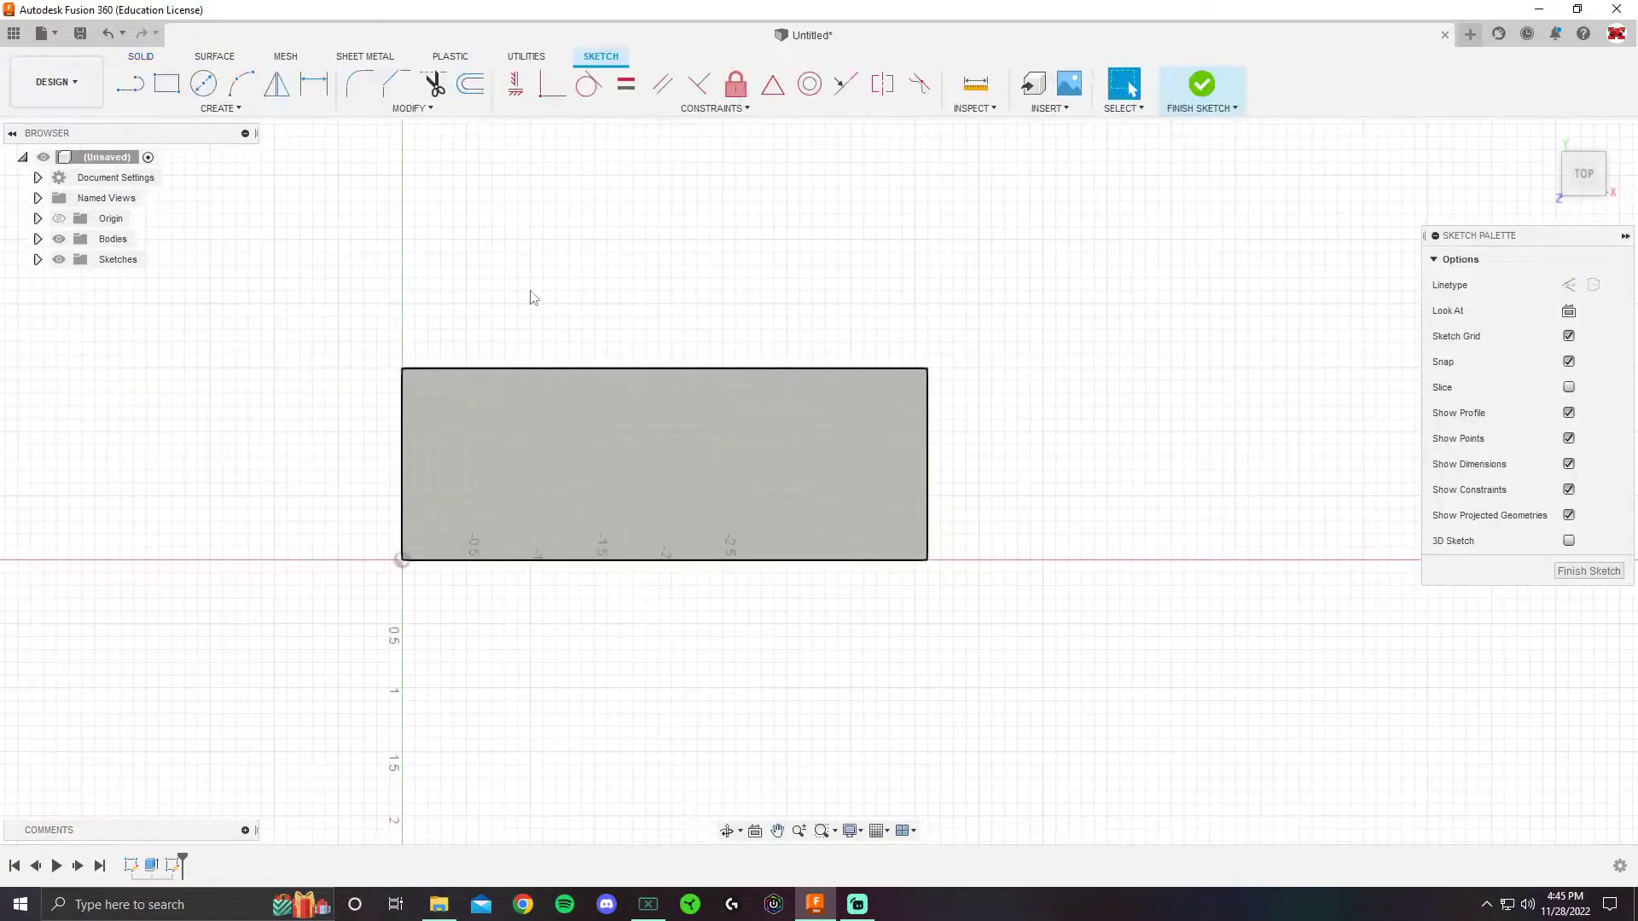
click(203, 83)
click(919, 461)
click(990, 444)
key(Escape)
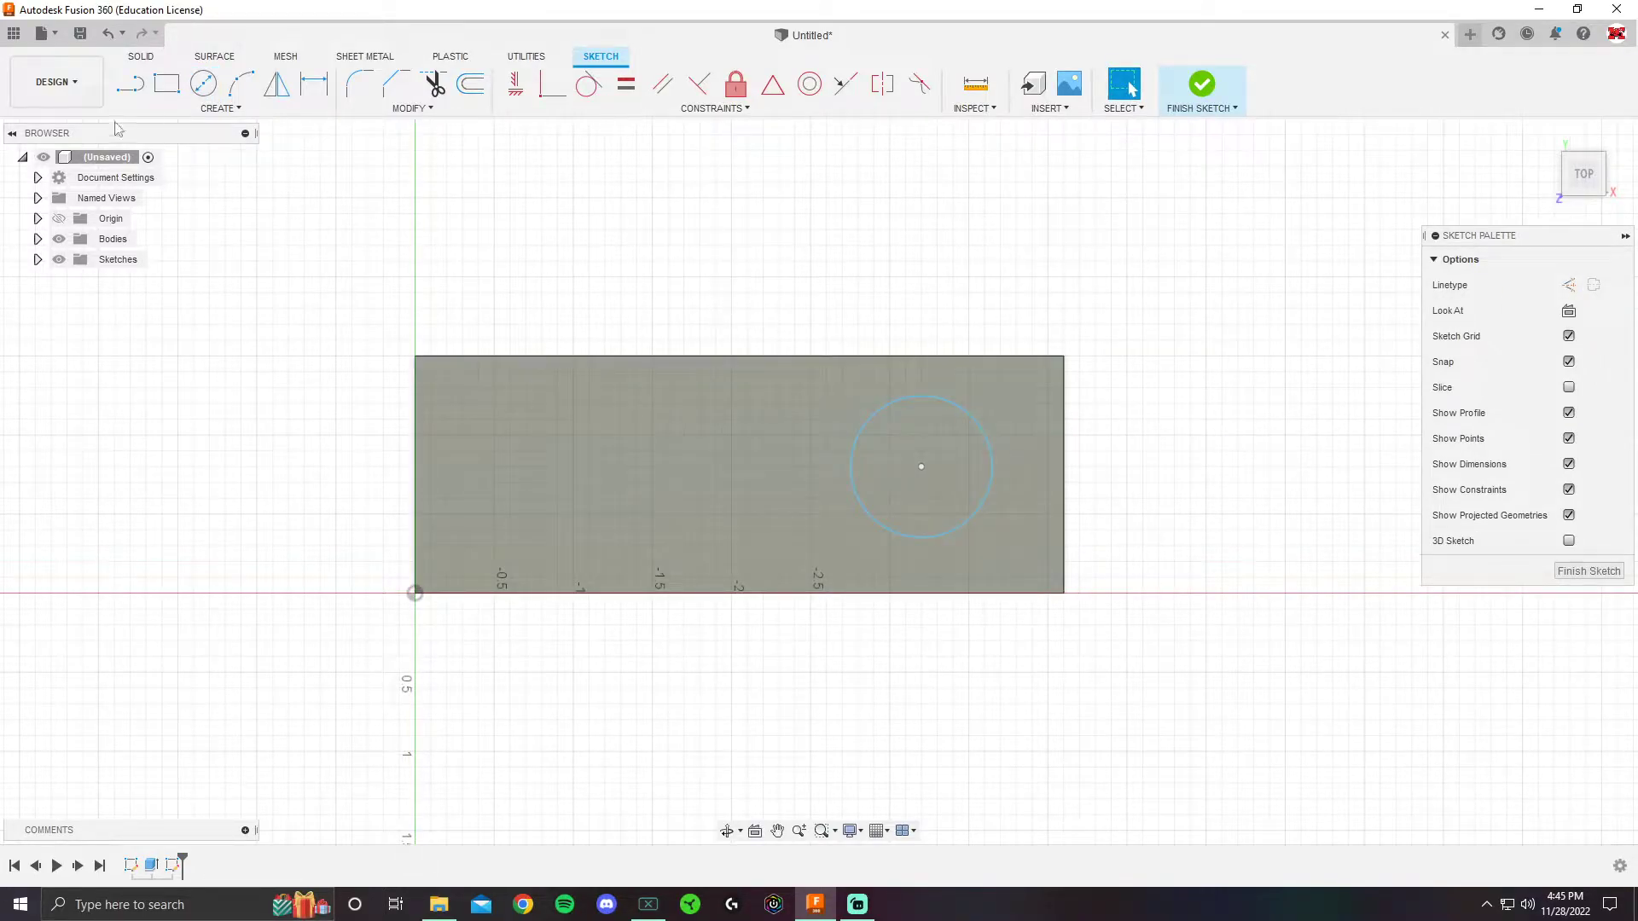
- Place four sketch points across the top face
click(219, 110)
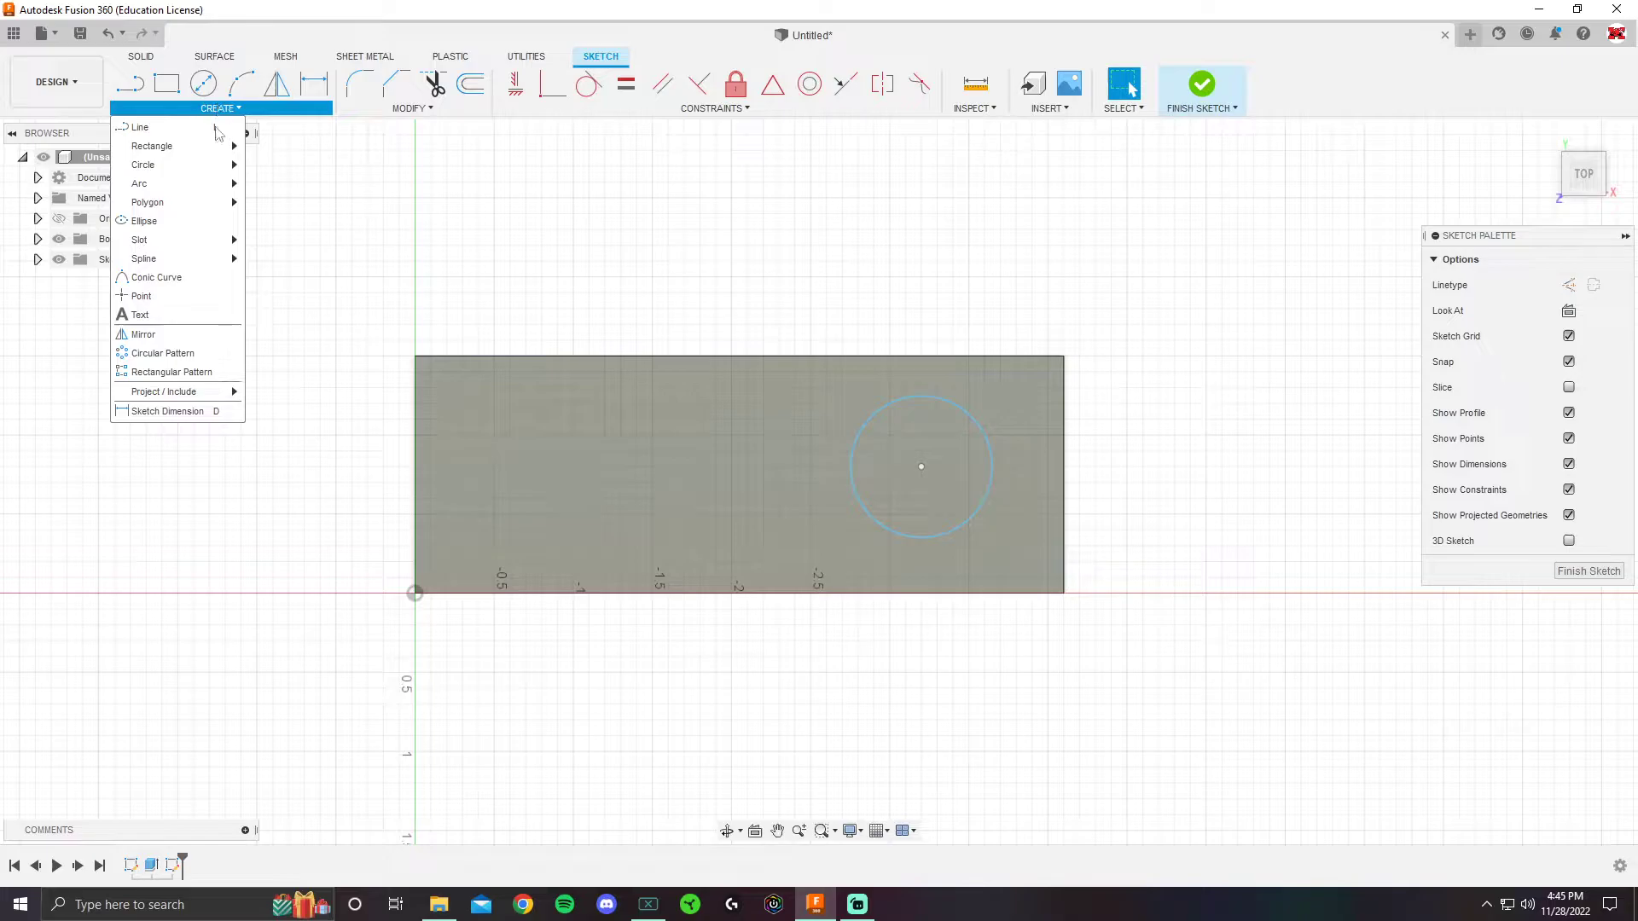
click(141, 296)
scroll(461, 478, up, 2)
click(481, 444)
click(623, 396)
click(642, 513)
click(807, 444)
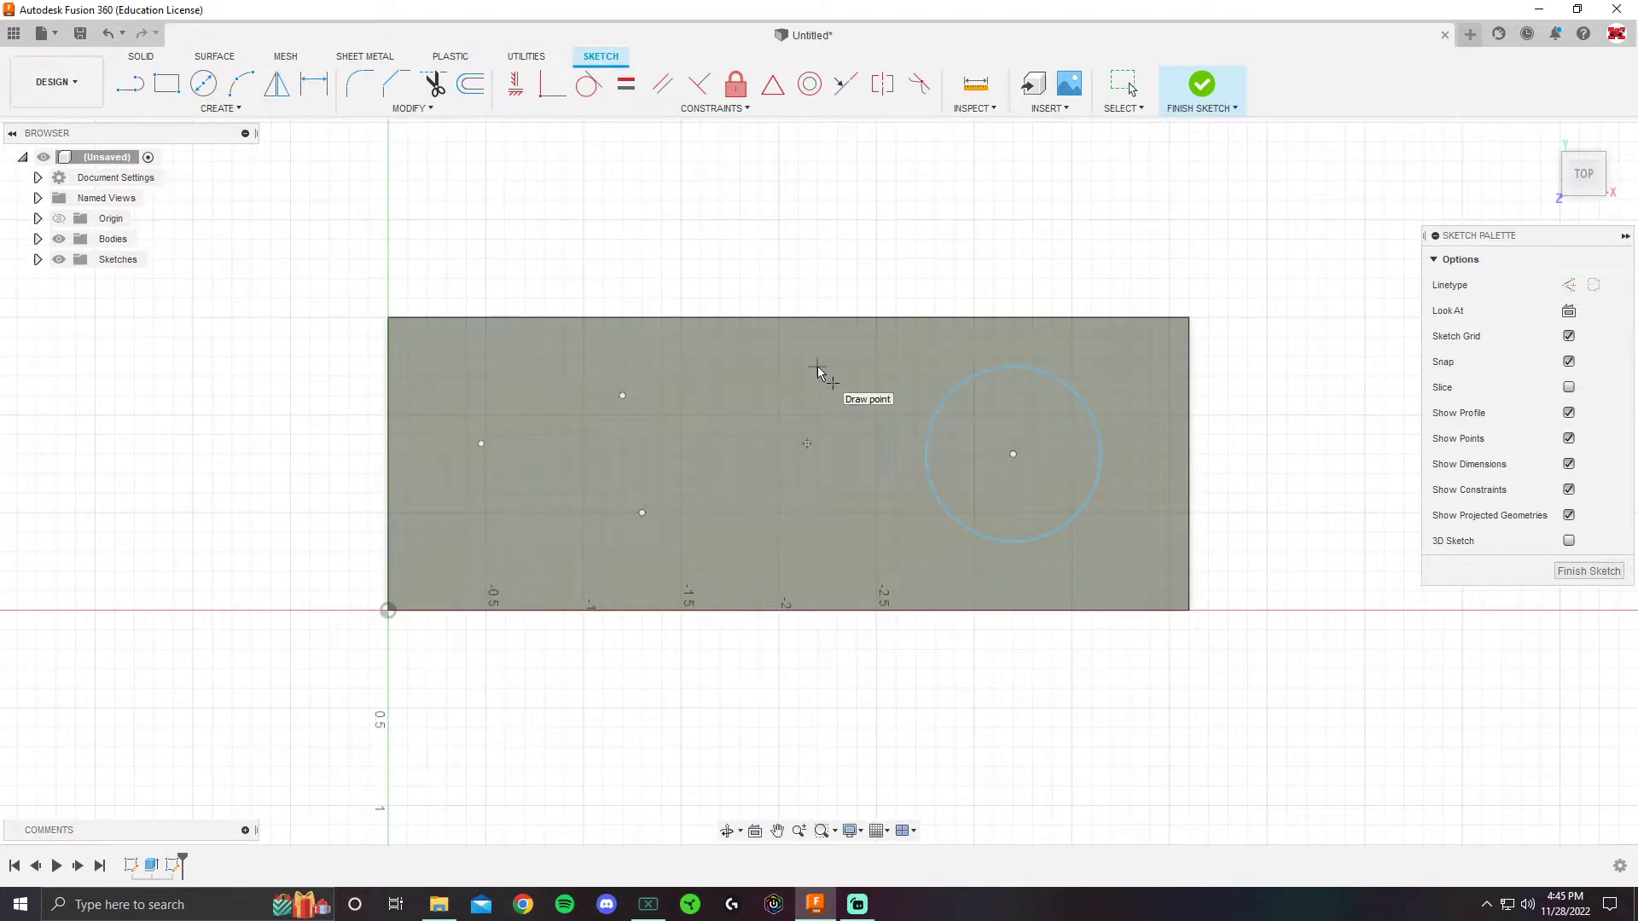
key(Escape)
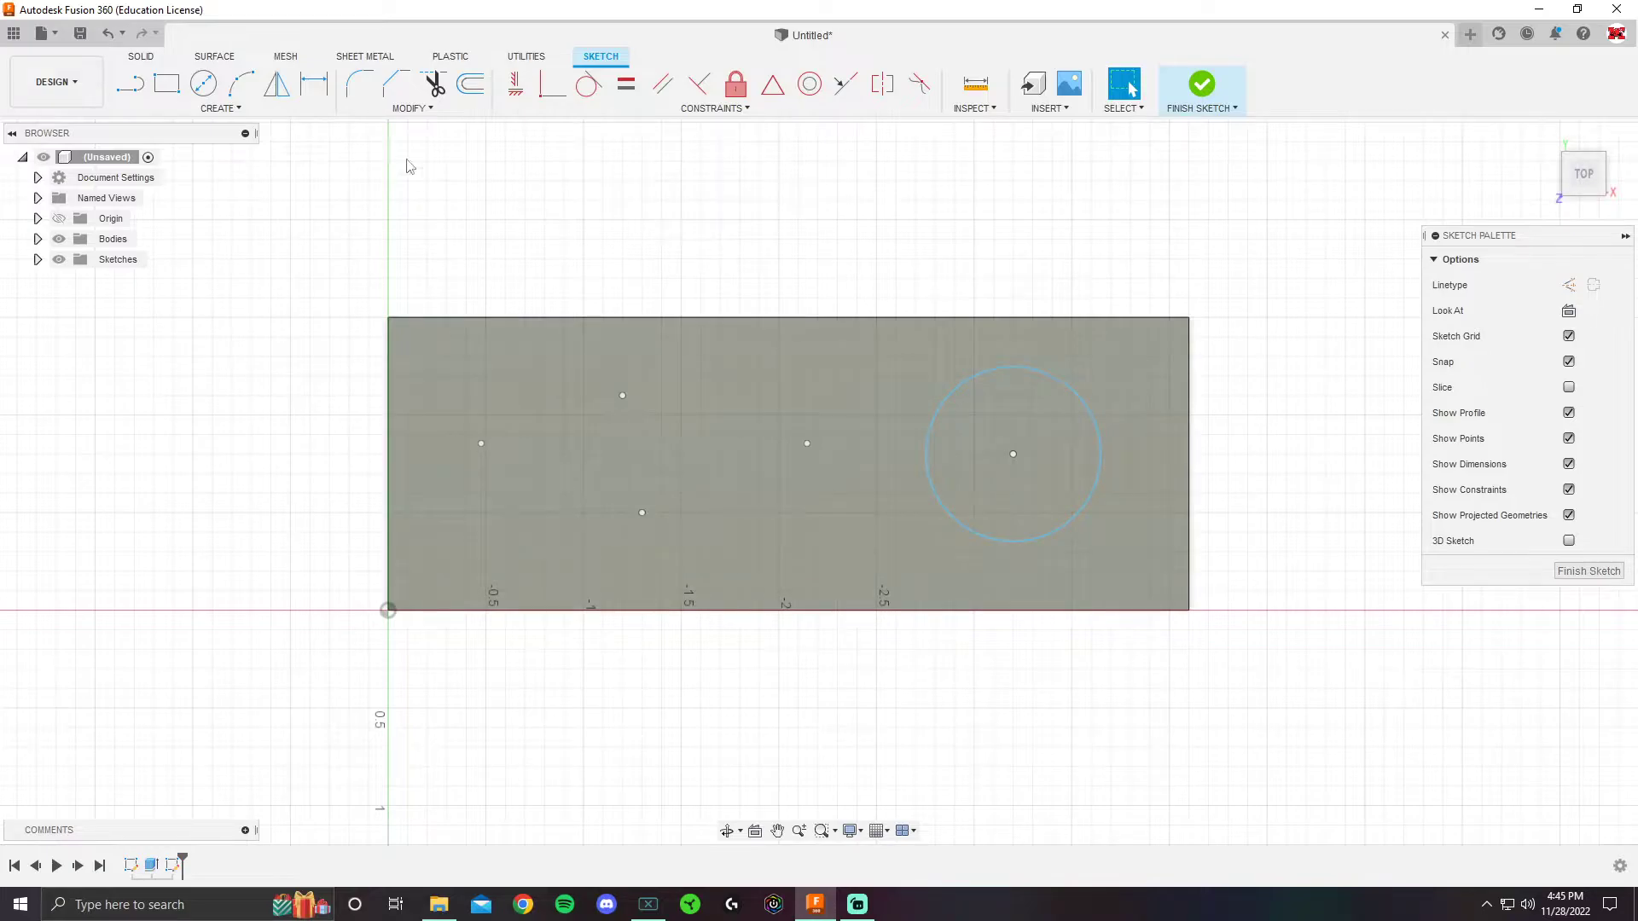
- Dimension the left point 0.50 from the left edge and 1.00 from the bottom edge
click(314, 85)
click(390, 450)
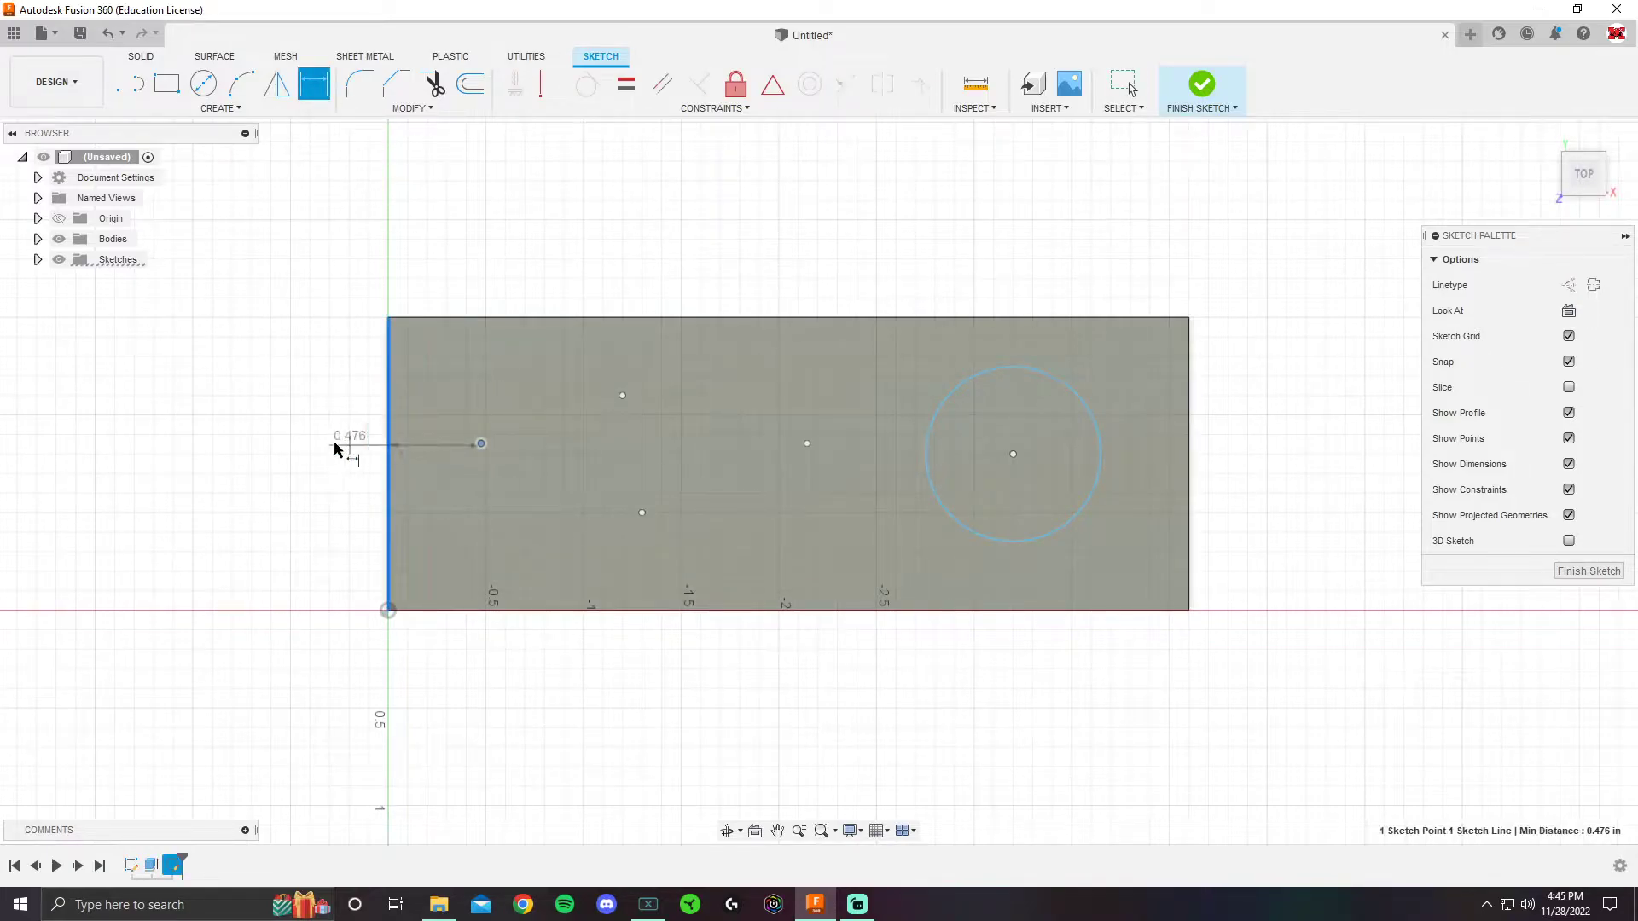
click(497, 257)
text(0.5)
key(Return)
click(486, 444)
click(457, 611)
click(316, 556)
text(1)
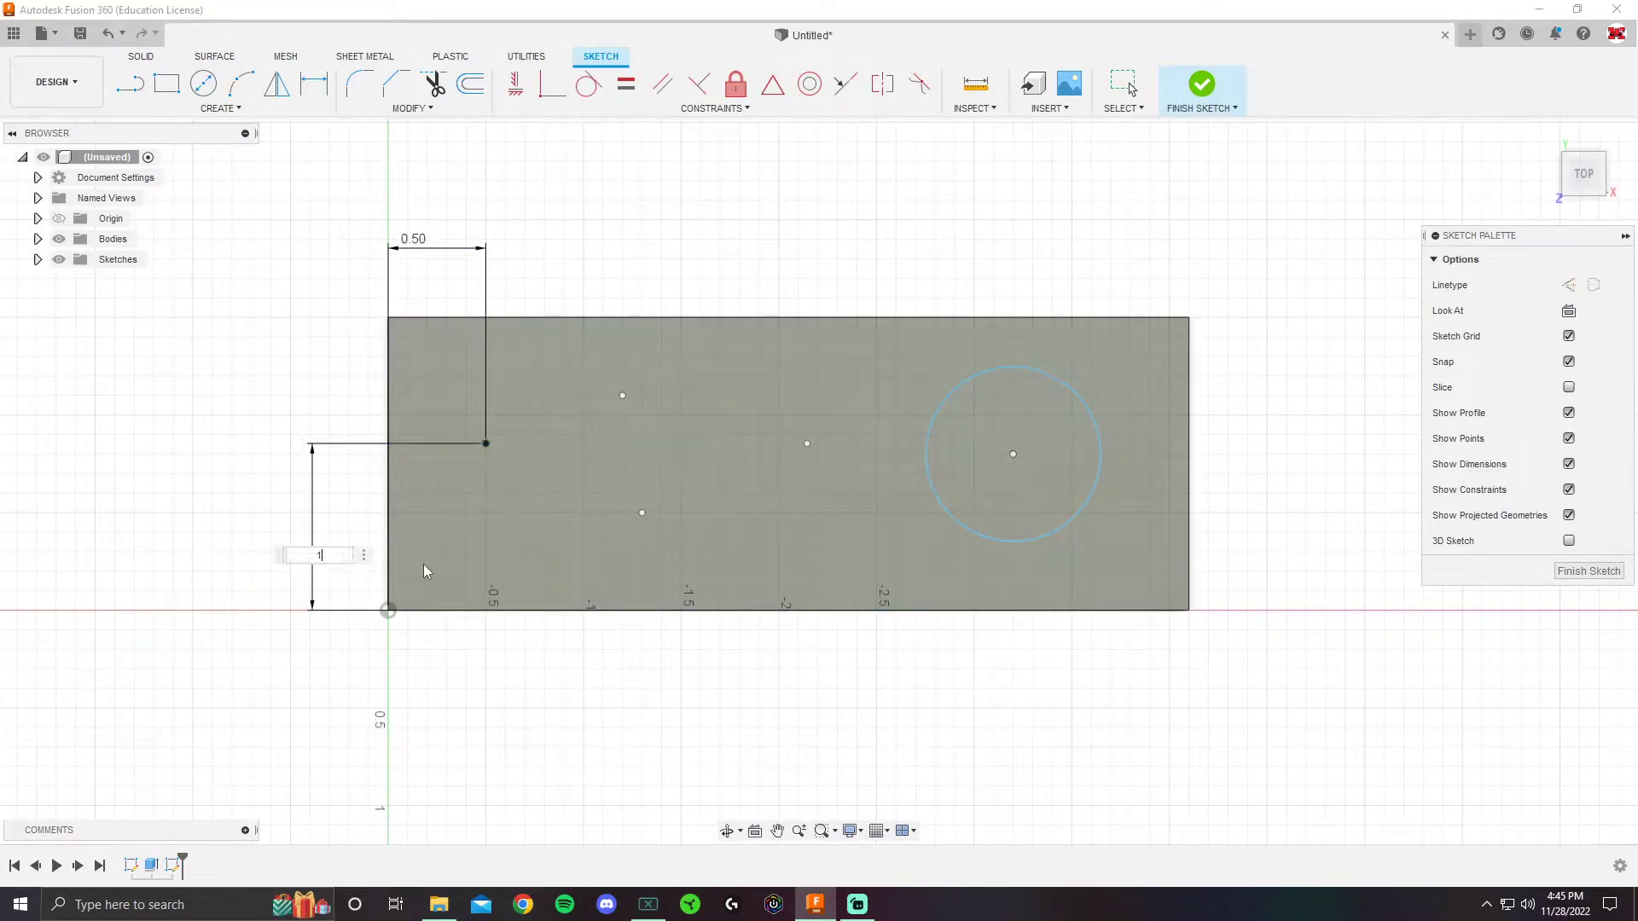
key(Return)
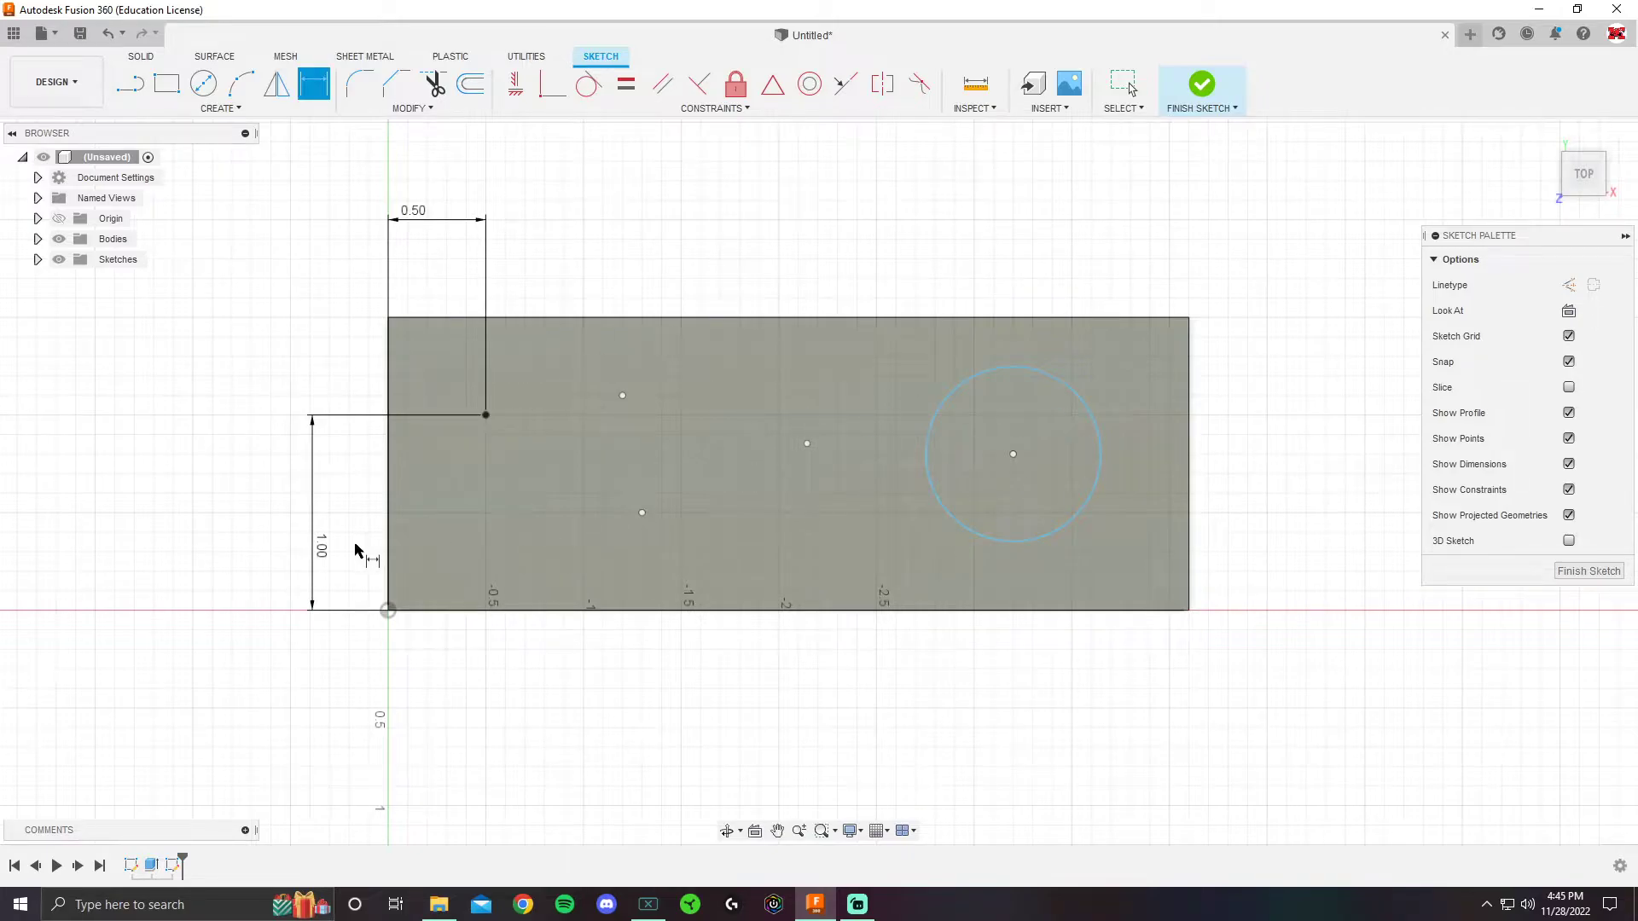
key(Escape)
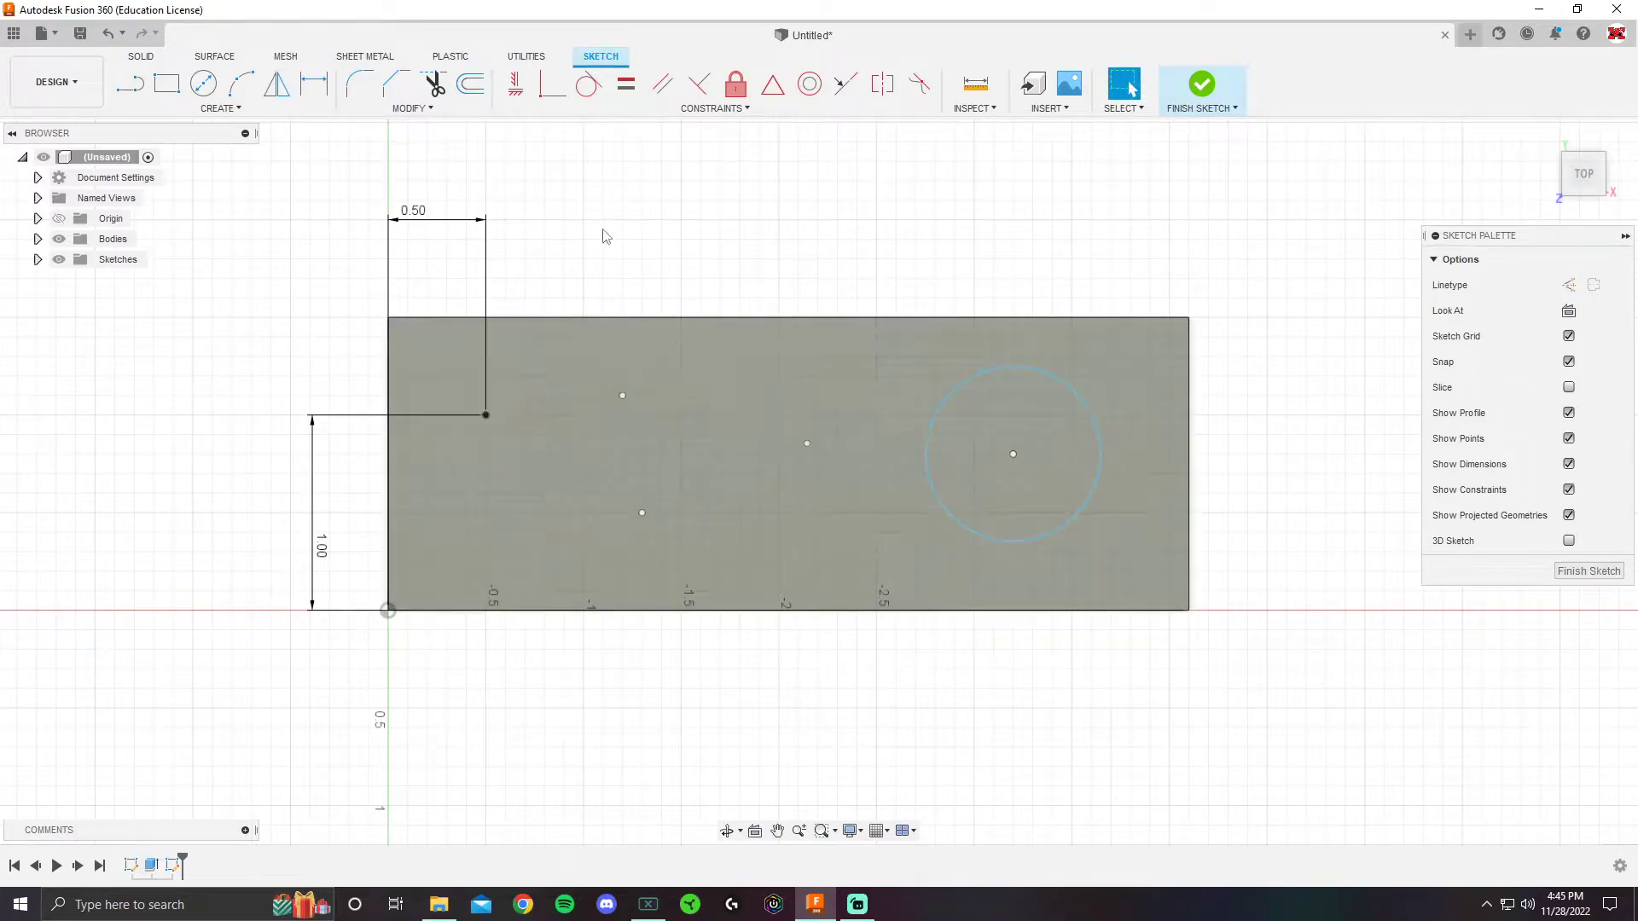
- Drag the two undimensioned sketch points to new positions on the face
drag(624, 397, 586, 395)
drag(644, 514, 720, 530)
drag(589, 394, 671, 400)
- Finish the sketch and start the Hole command
click(1216, 92)
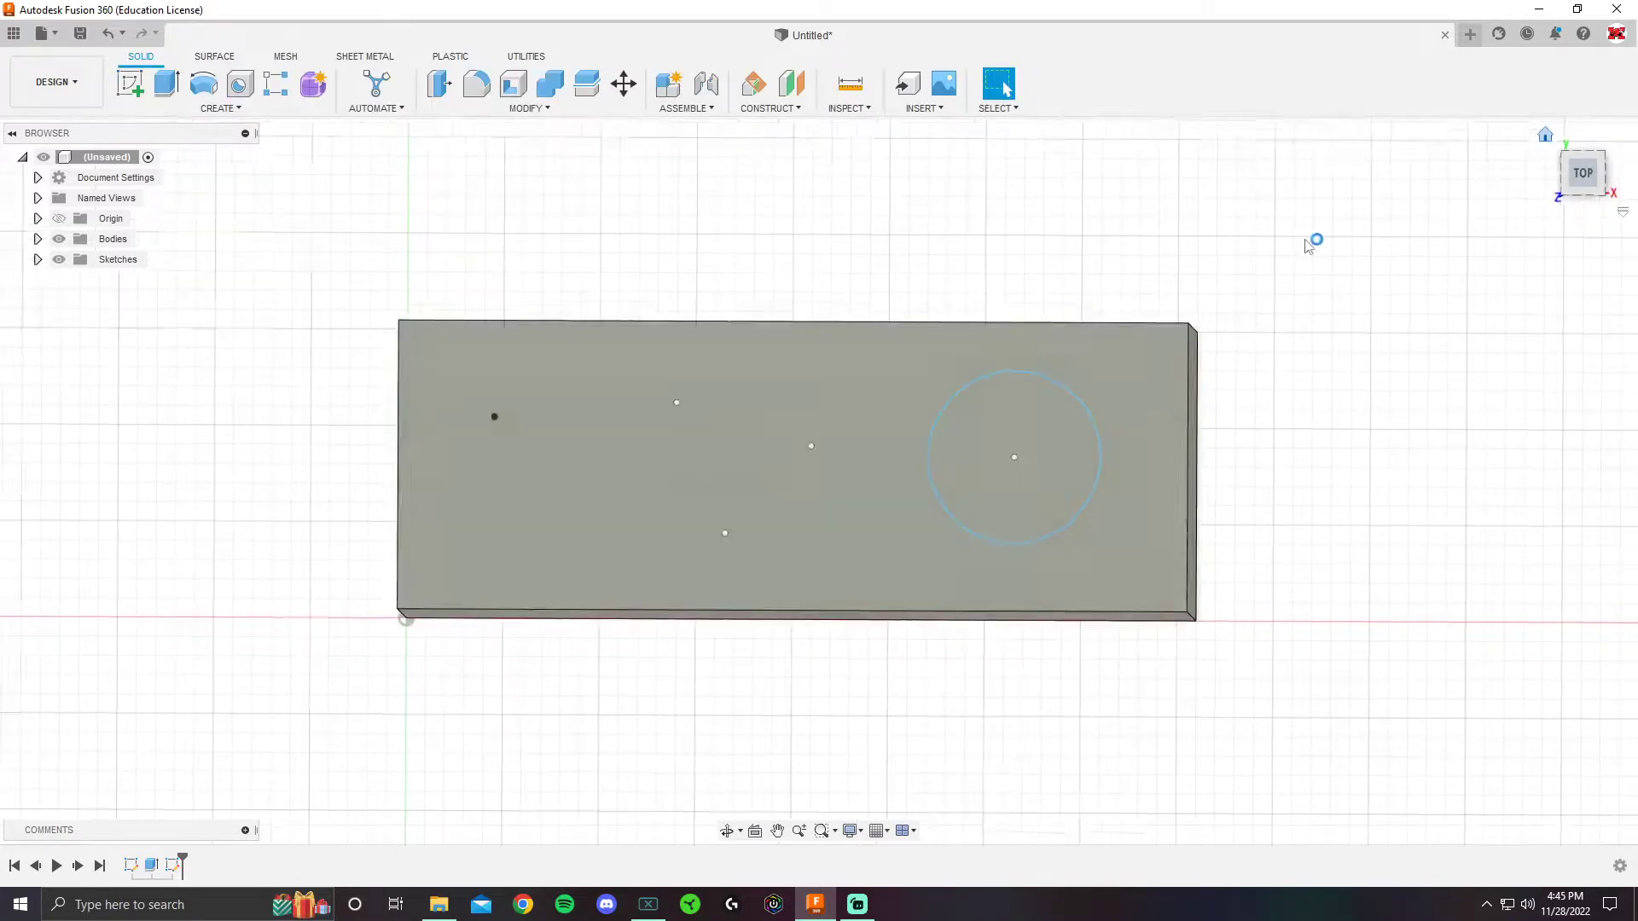
scroll(730, 271, up, 5)
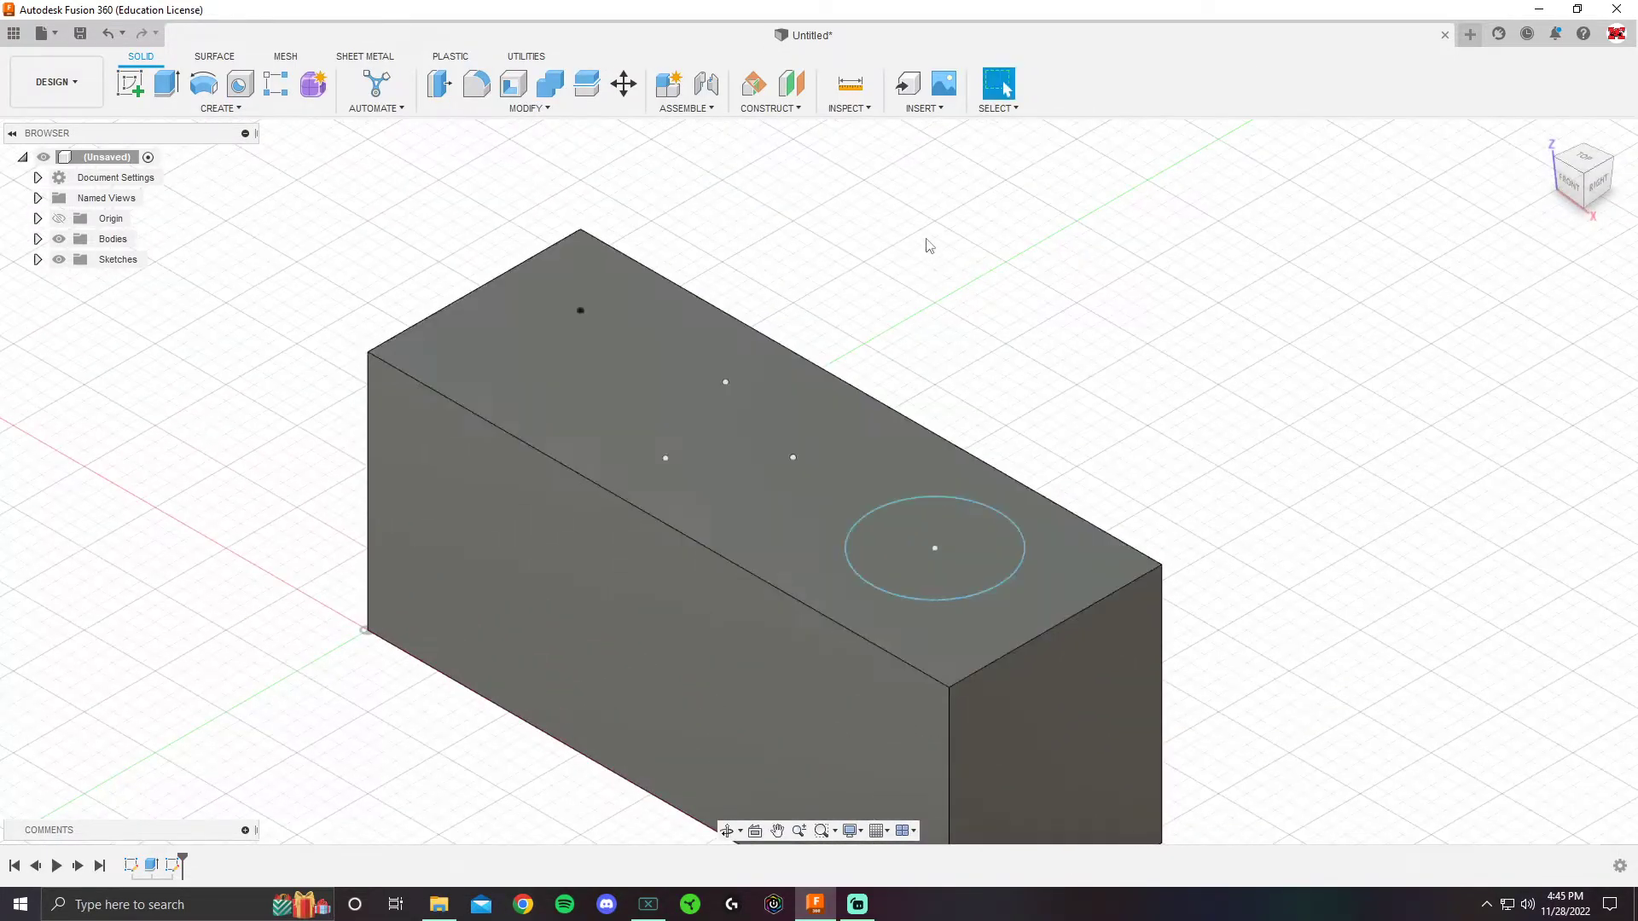
click(244, 89)
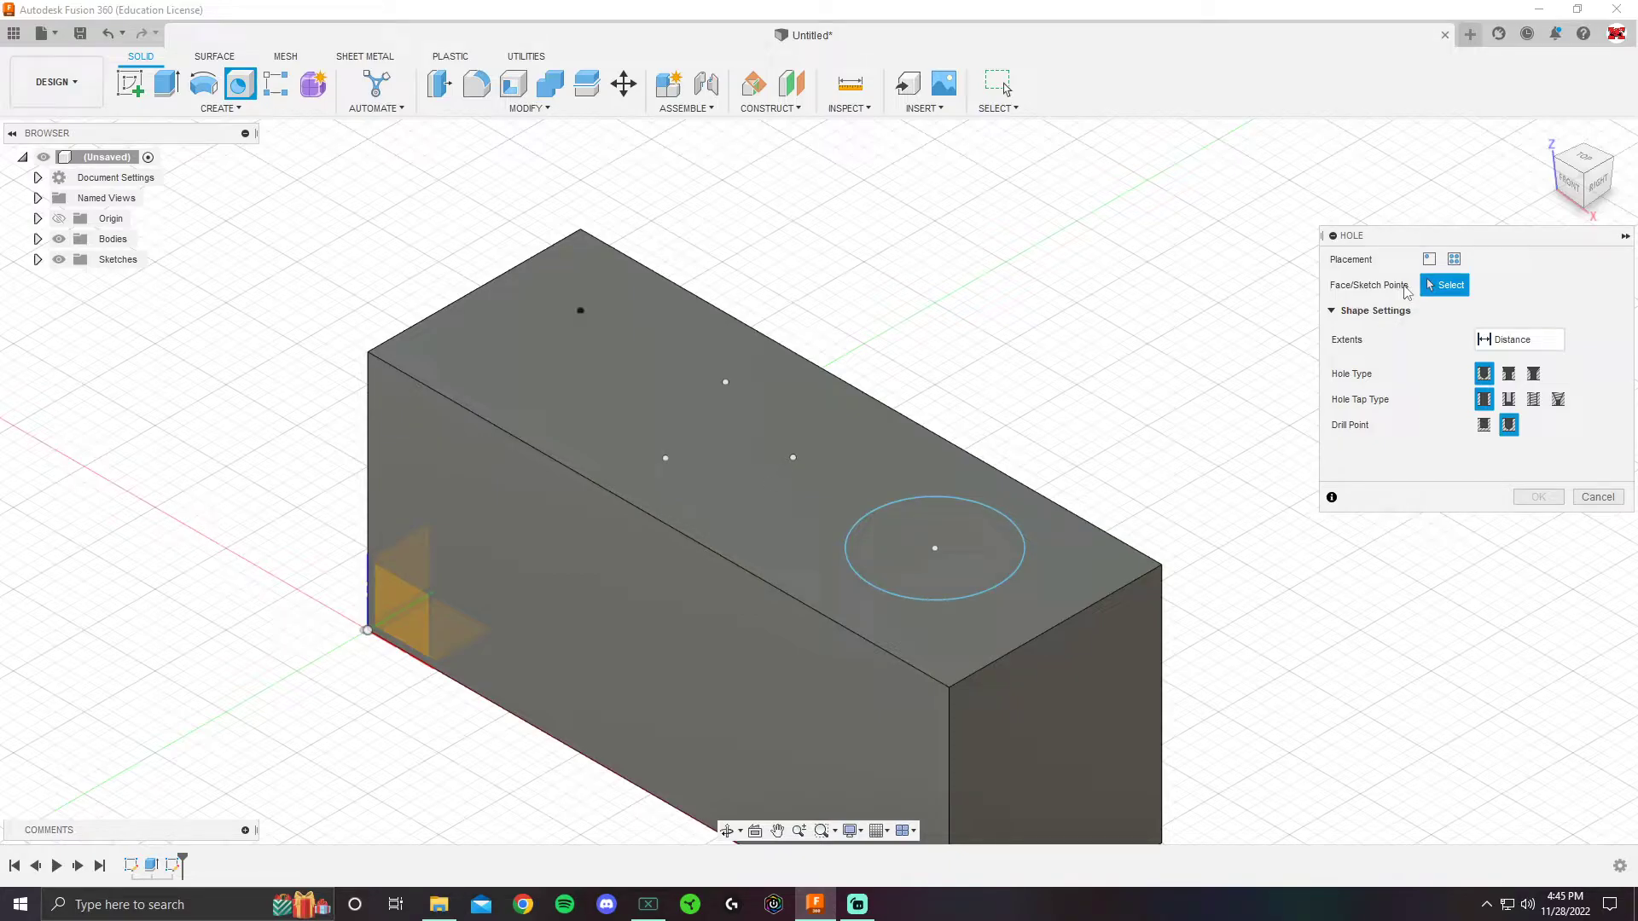
- Restart the Hole command and place the hole at the dimensioned top-left sketch point
middle_drag(1063, 760, 908, 642)
click(908, 642)
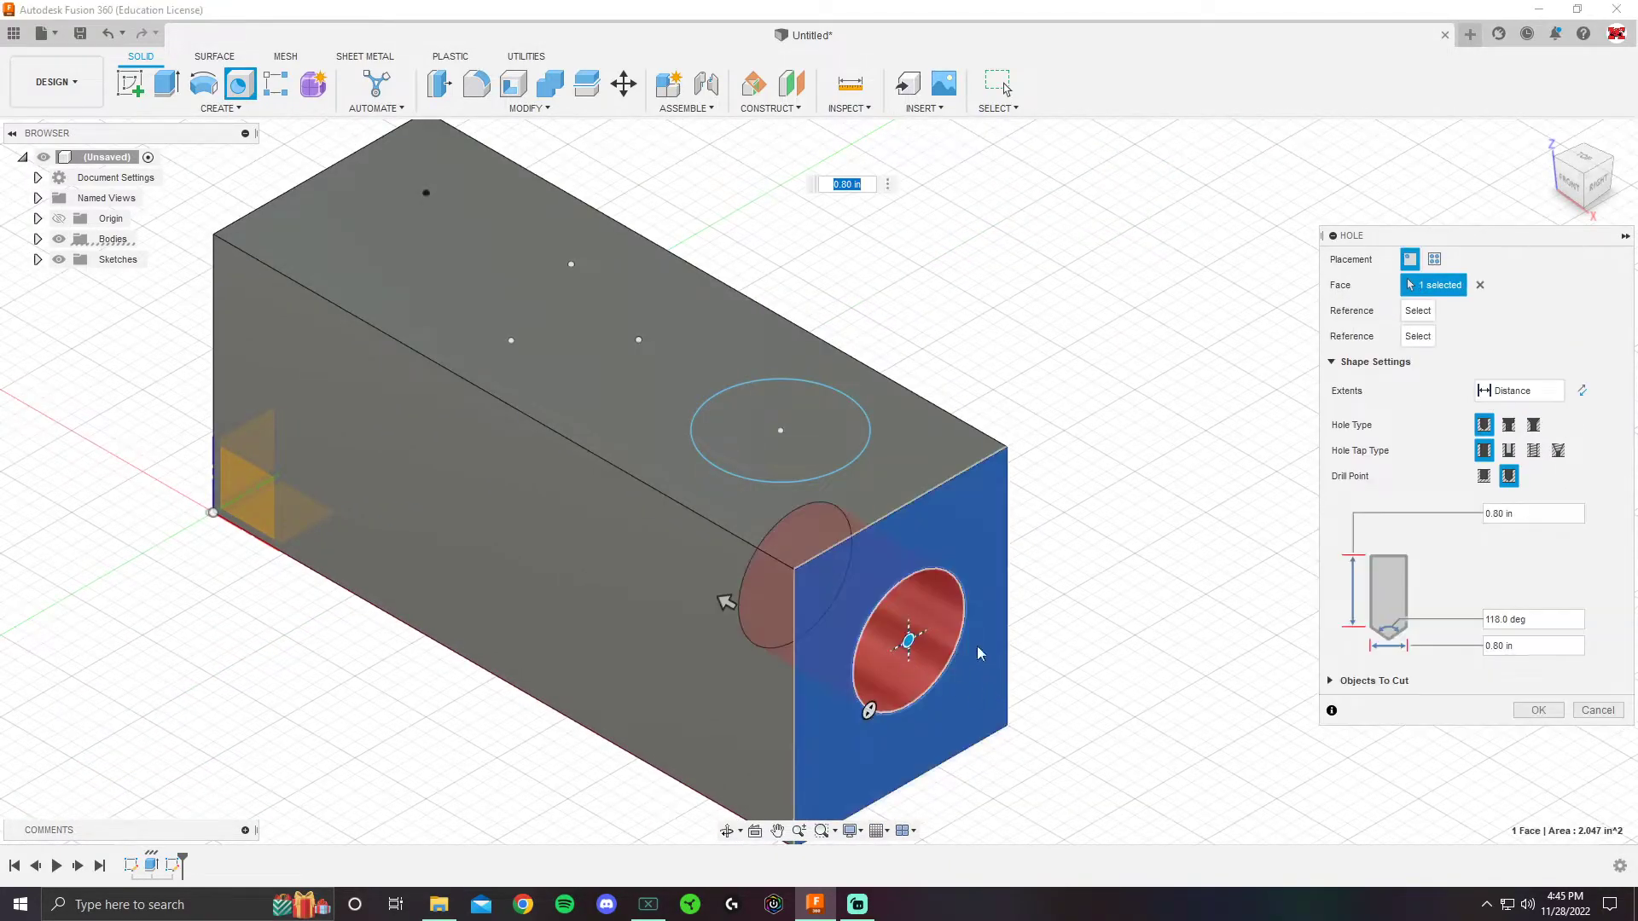
click(1480, 285)
middle_drag(726, 325, 801, 379)
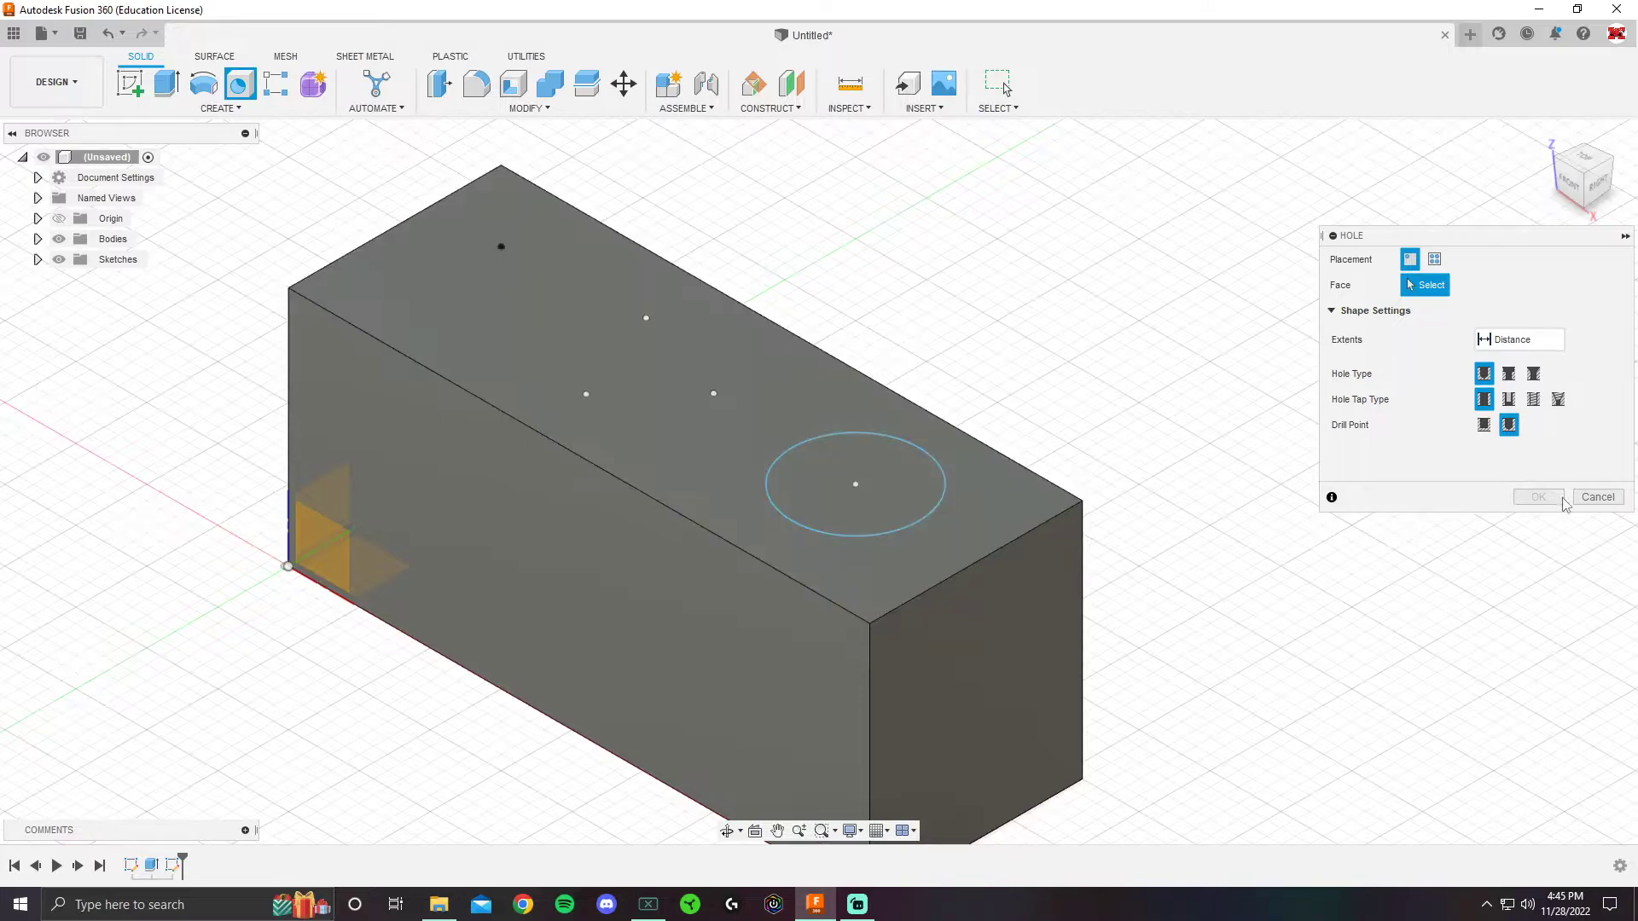
click(1598, 497)
click(242, 85)
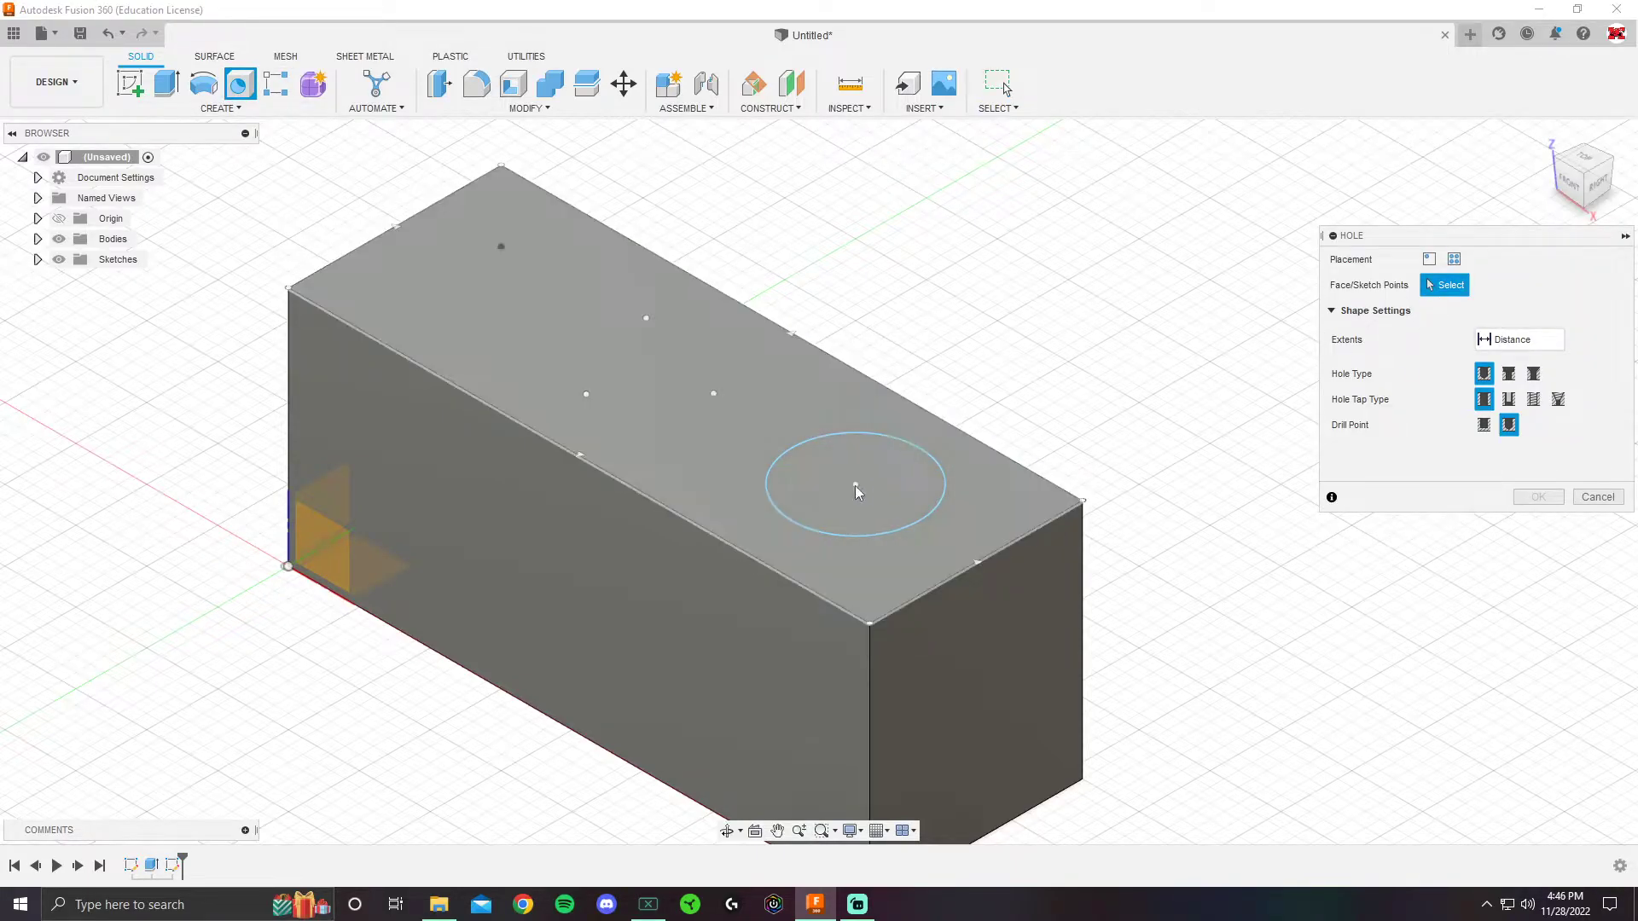
click(502, 247)
shift+middle_drag(724, 224, 991, 276)
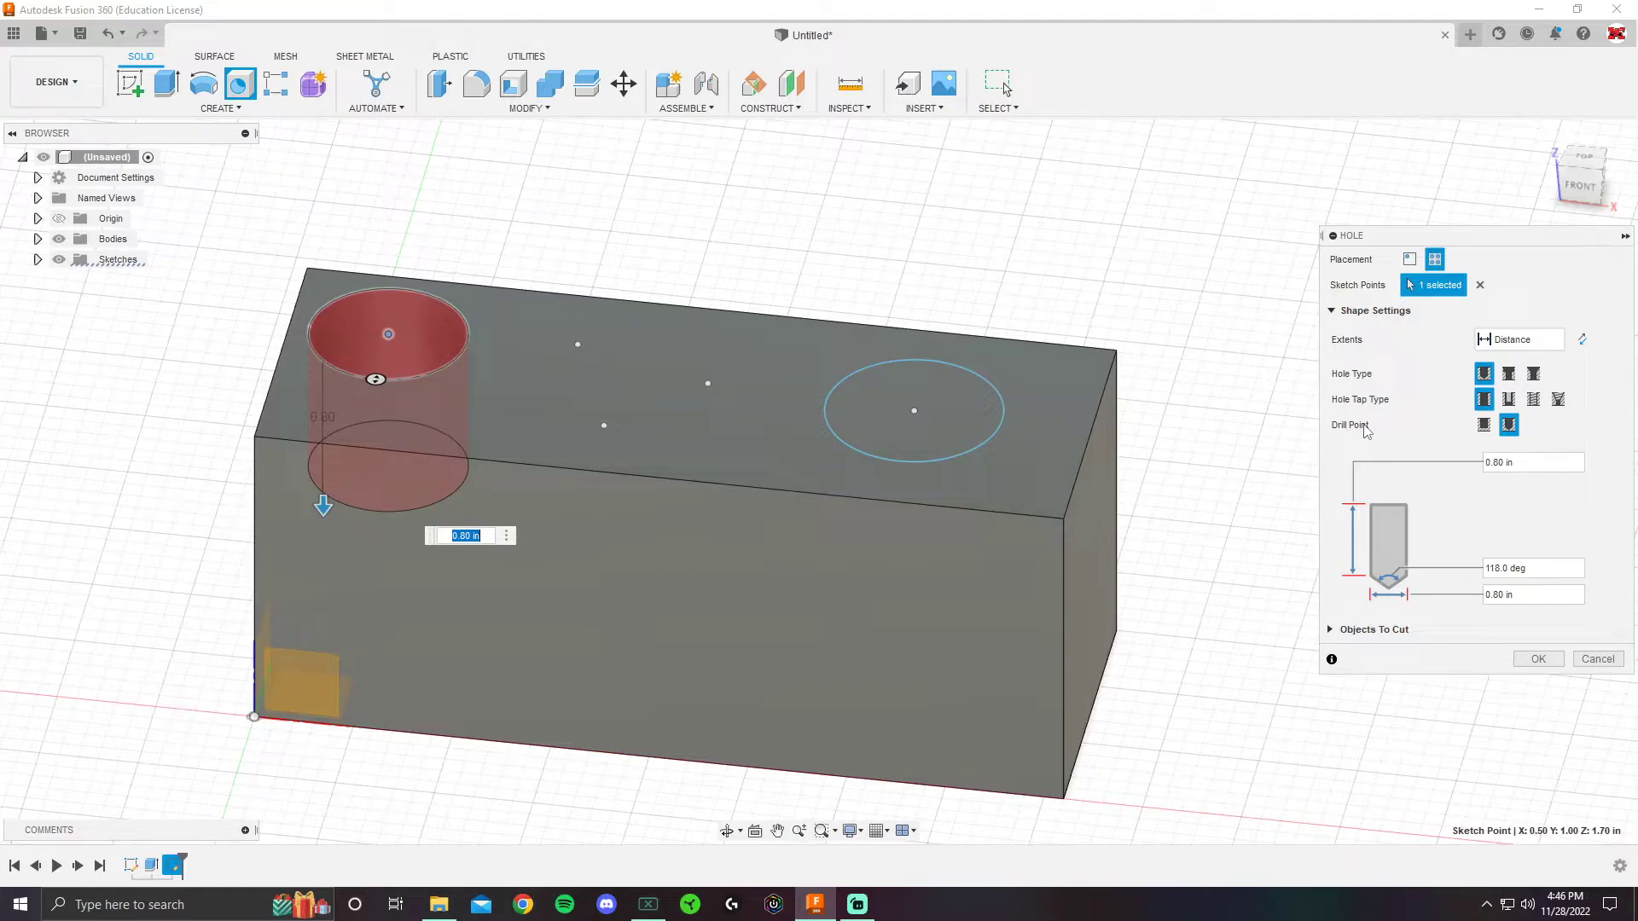
- Keep Distance extents and, after comparing hole types, set the hole type to Counterbore
click(1520, 340)
click(1524, 378)
click(1509, 374)
click(1533, 374)
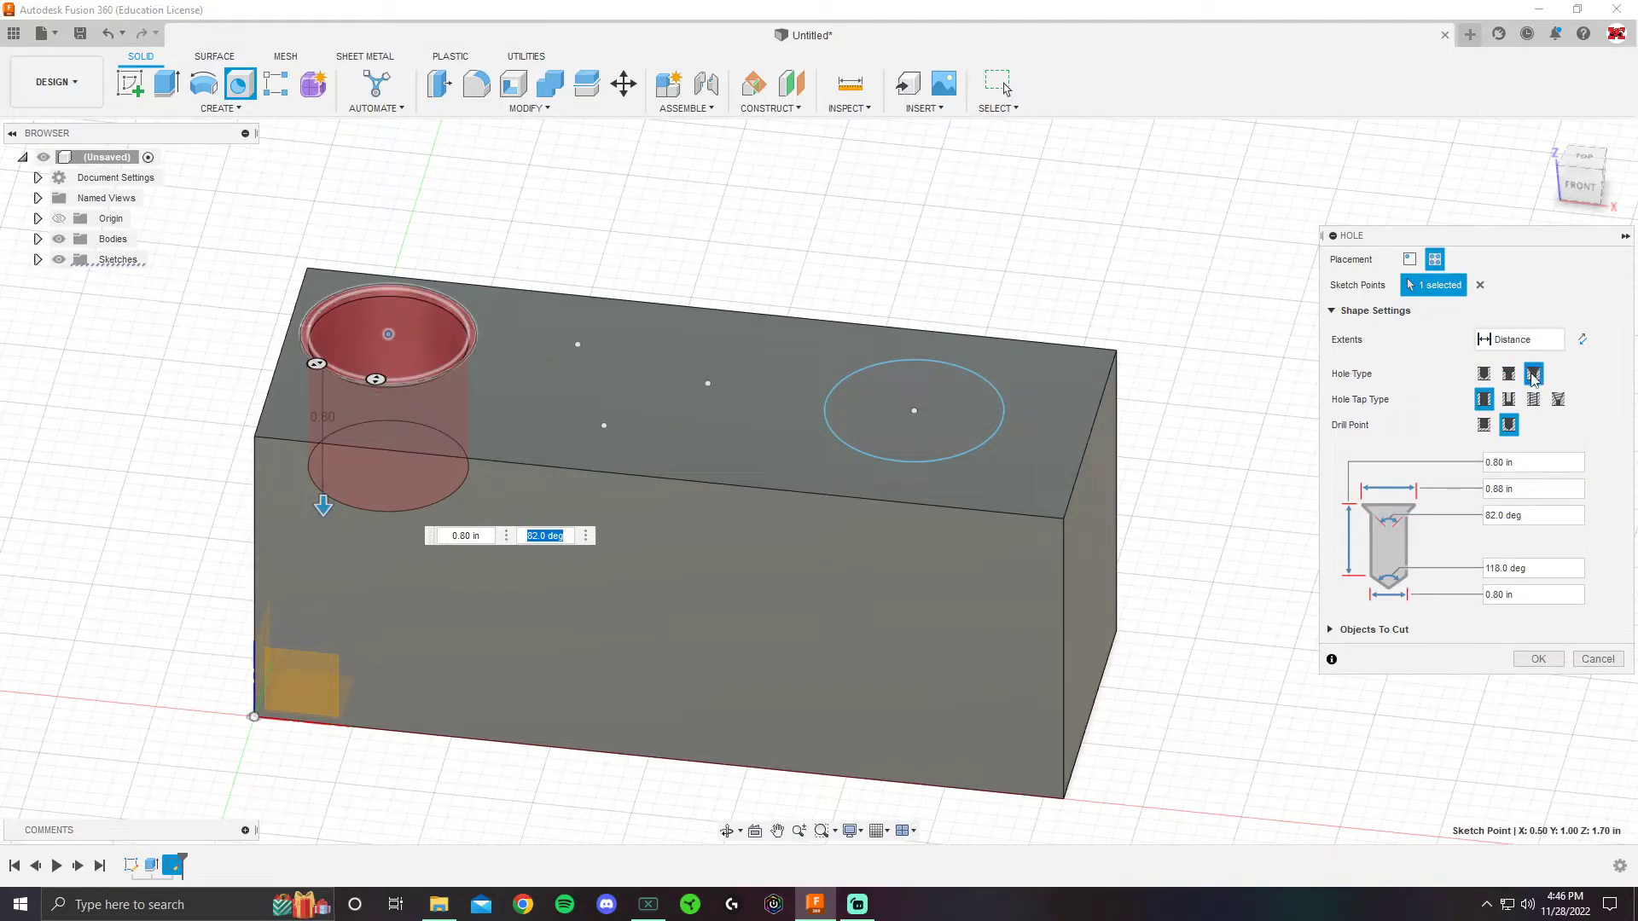
click(1508, 374)
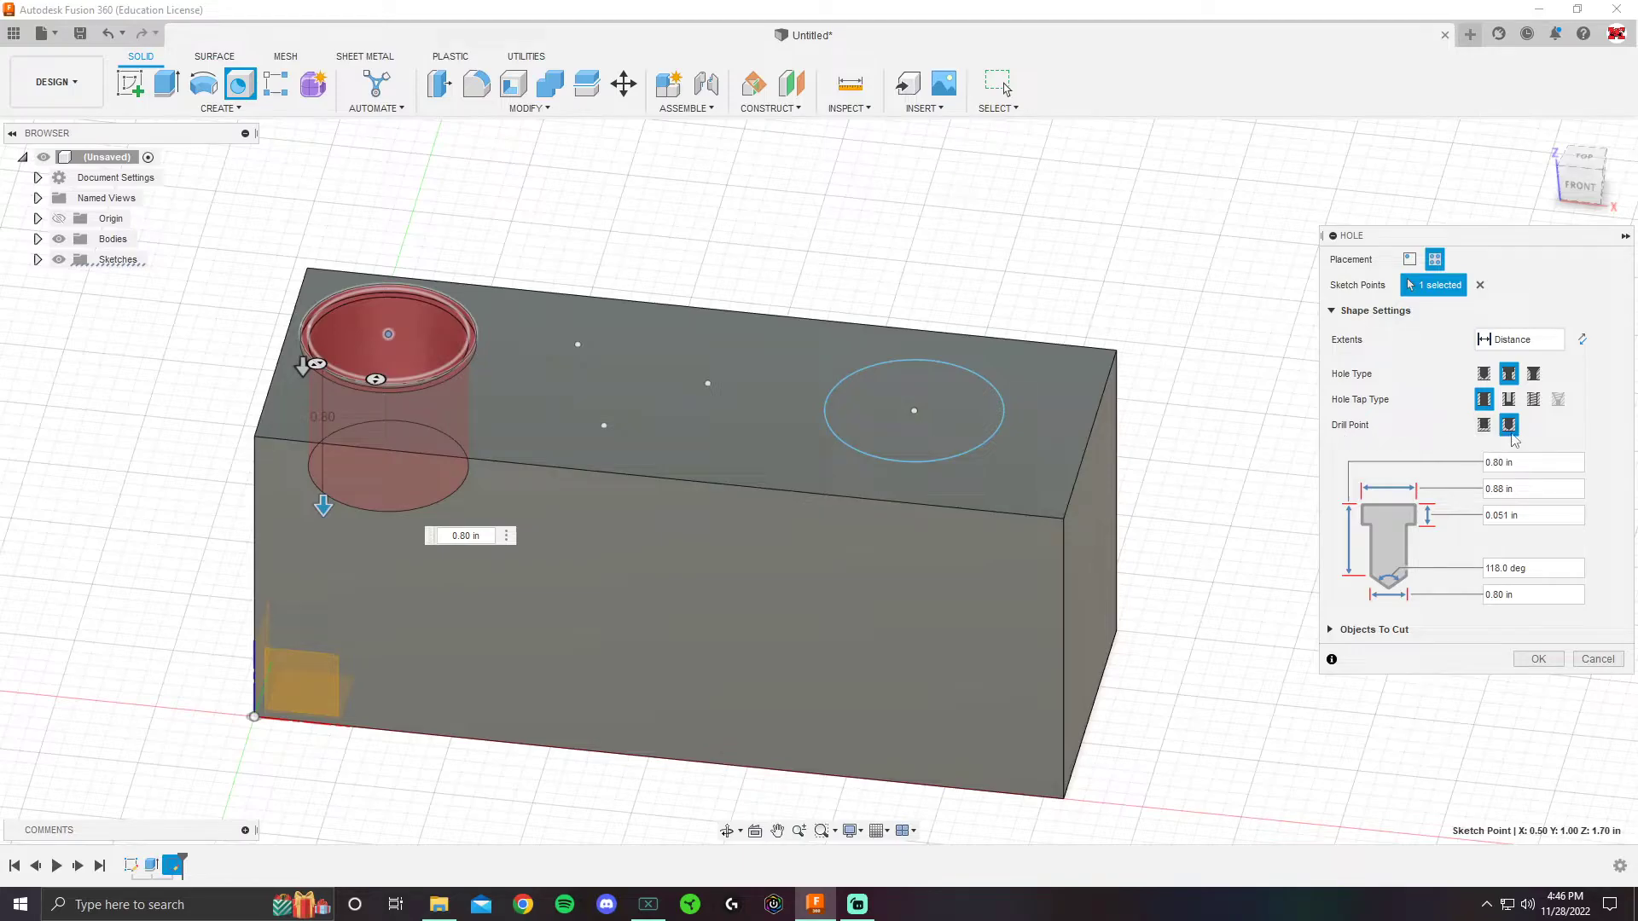
click(1483, 374)
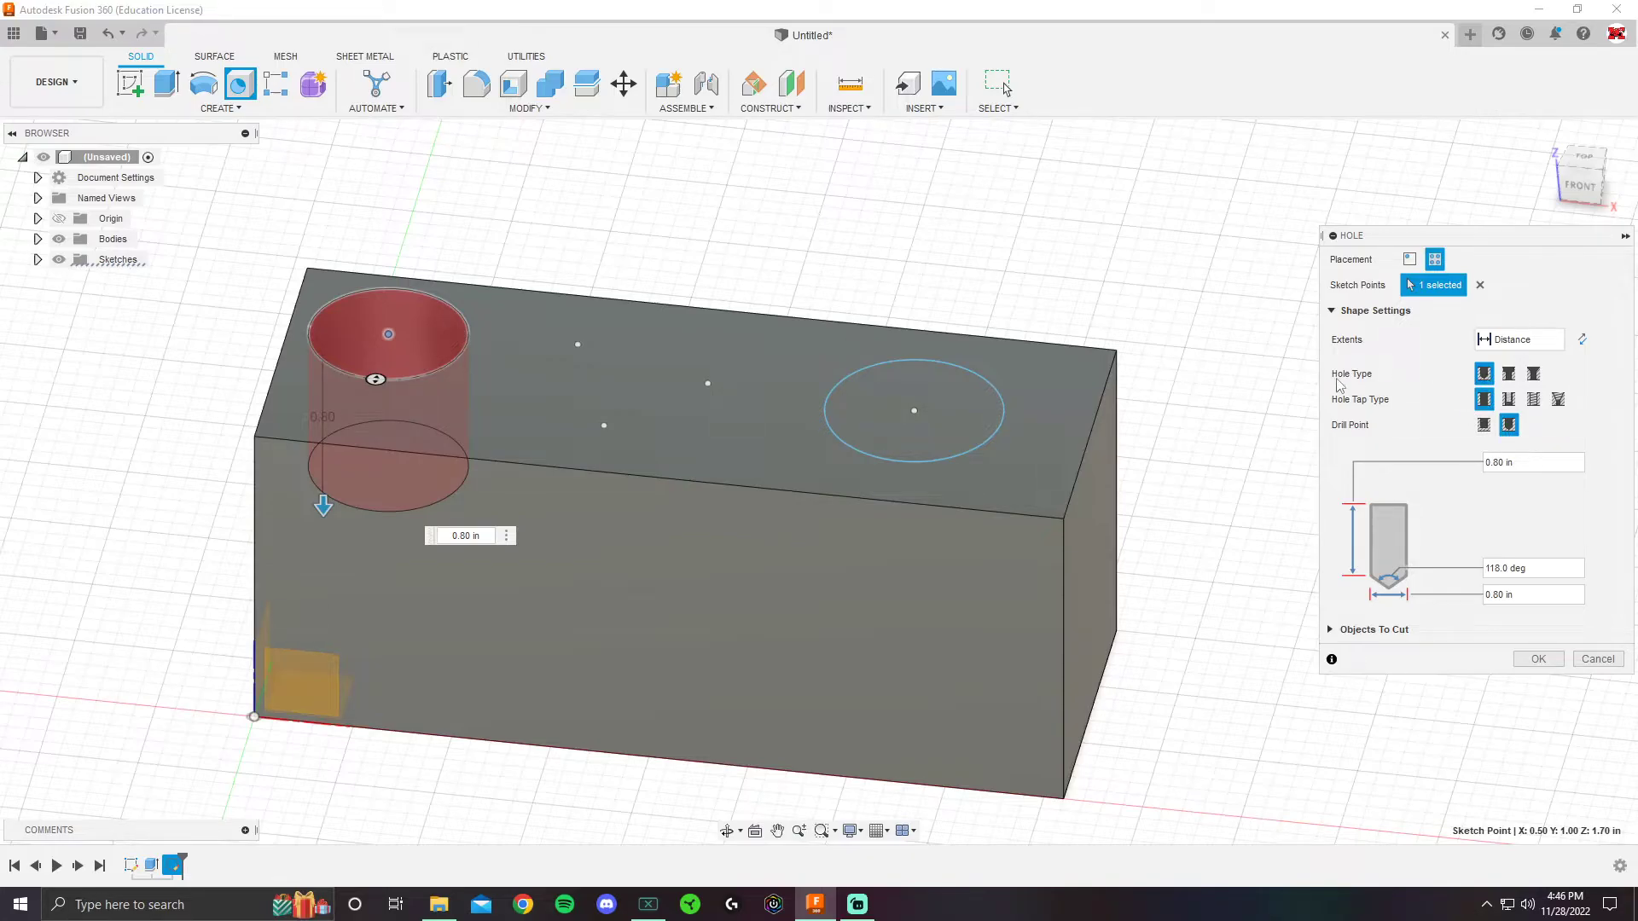
click(1508, 374)
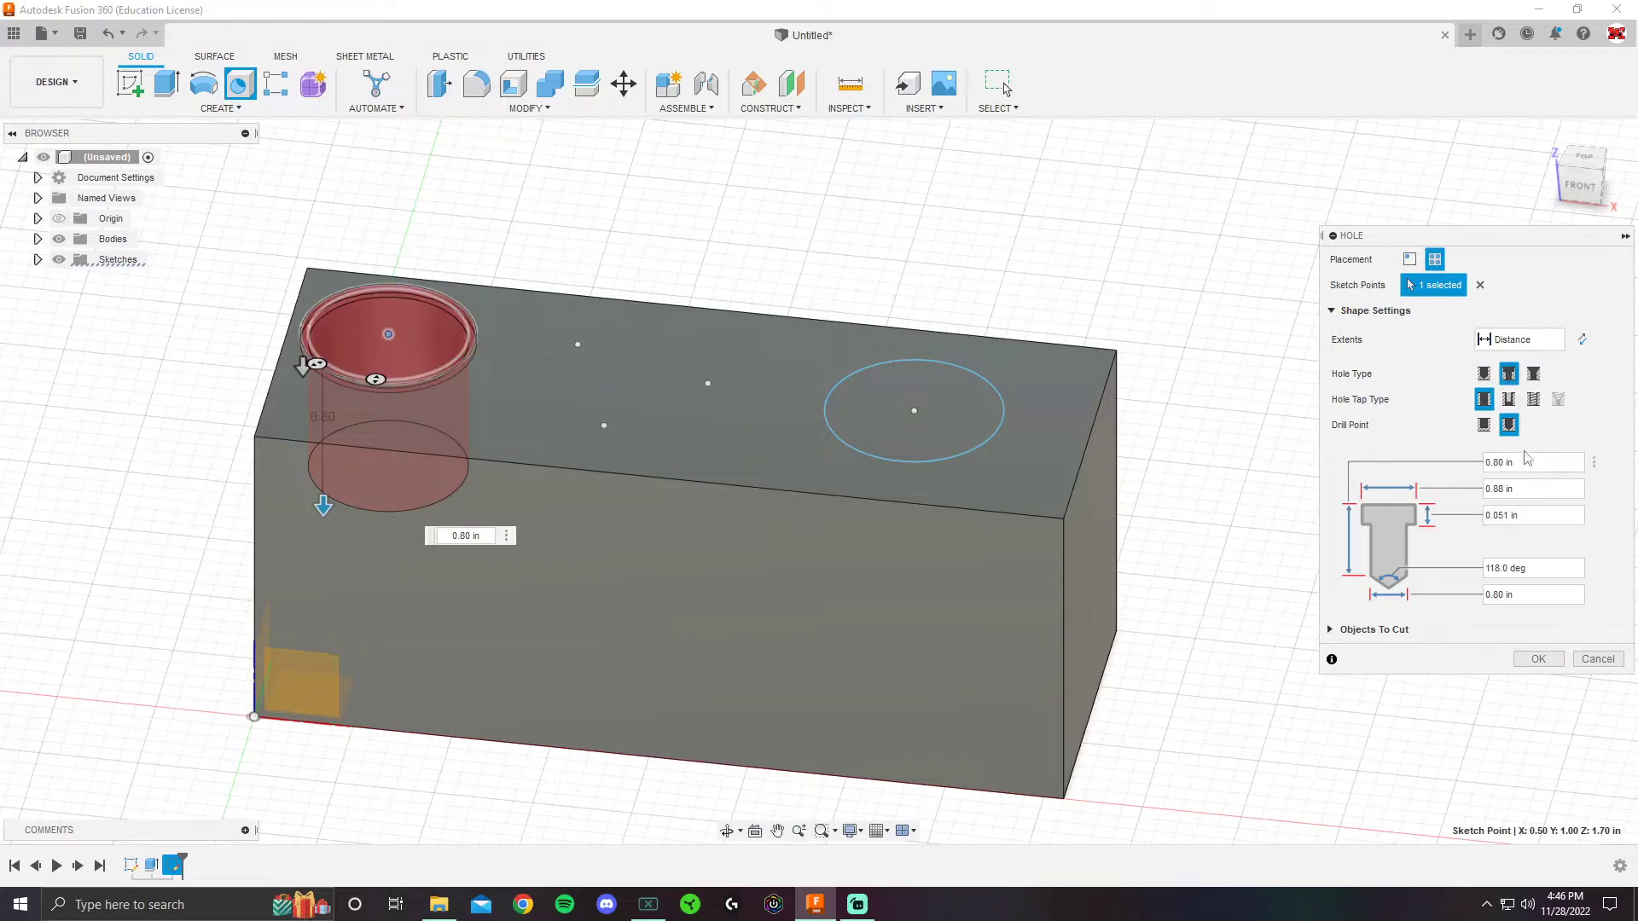
click(1484, 373)
click(1508, 374)
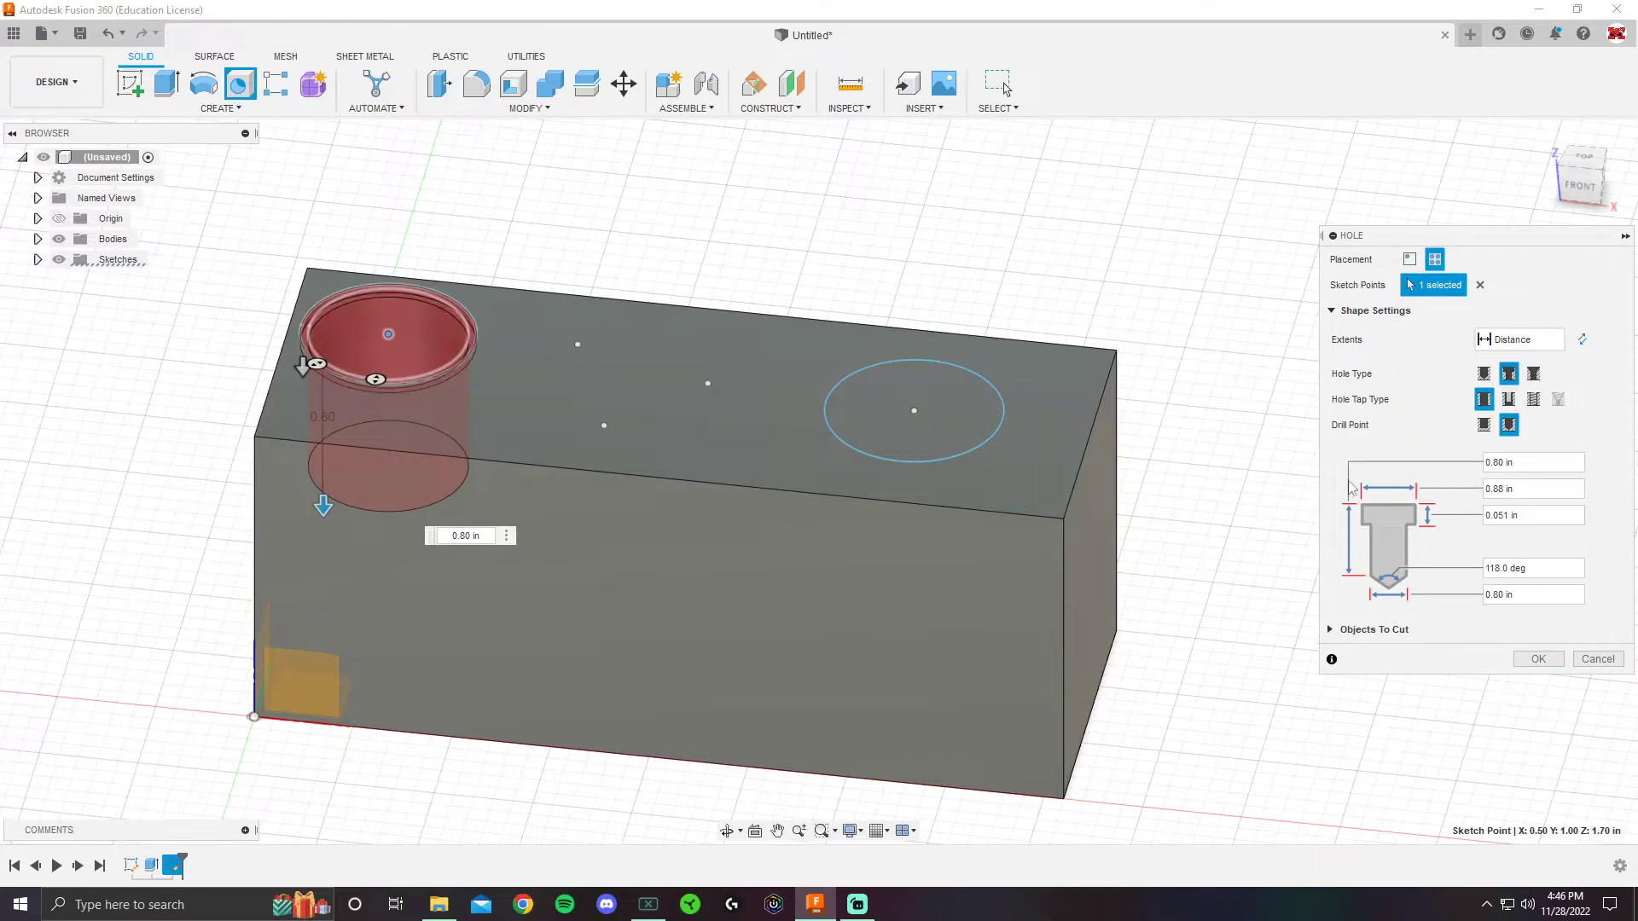
click(1484, 374)
click(1505, 377)
click(1483, 373)
click(1510, 376)
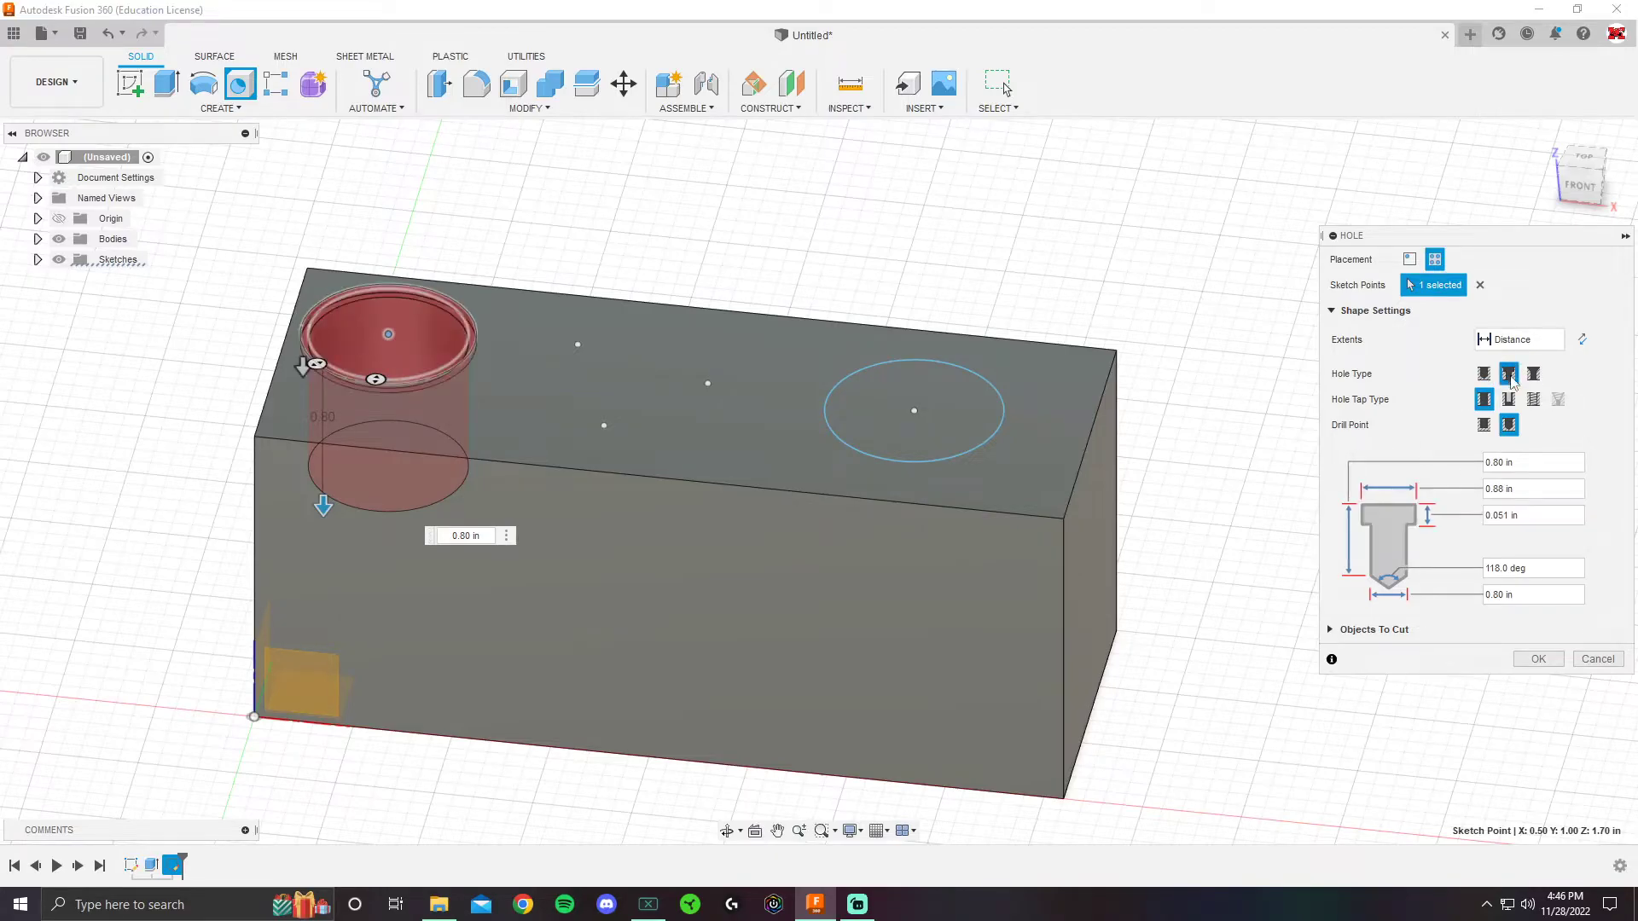
- Set the counterbore diameter to 0.75 in and counterbore depth to 0.25 in
triple_click(1522, 463)
text(1.5)
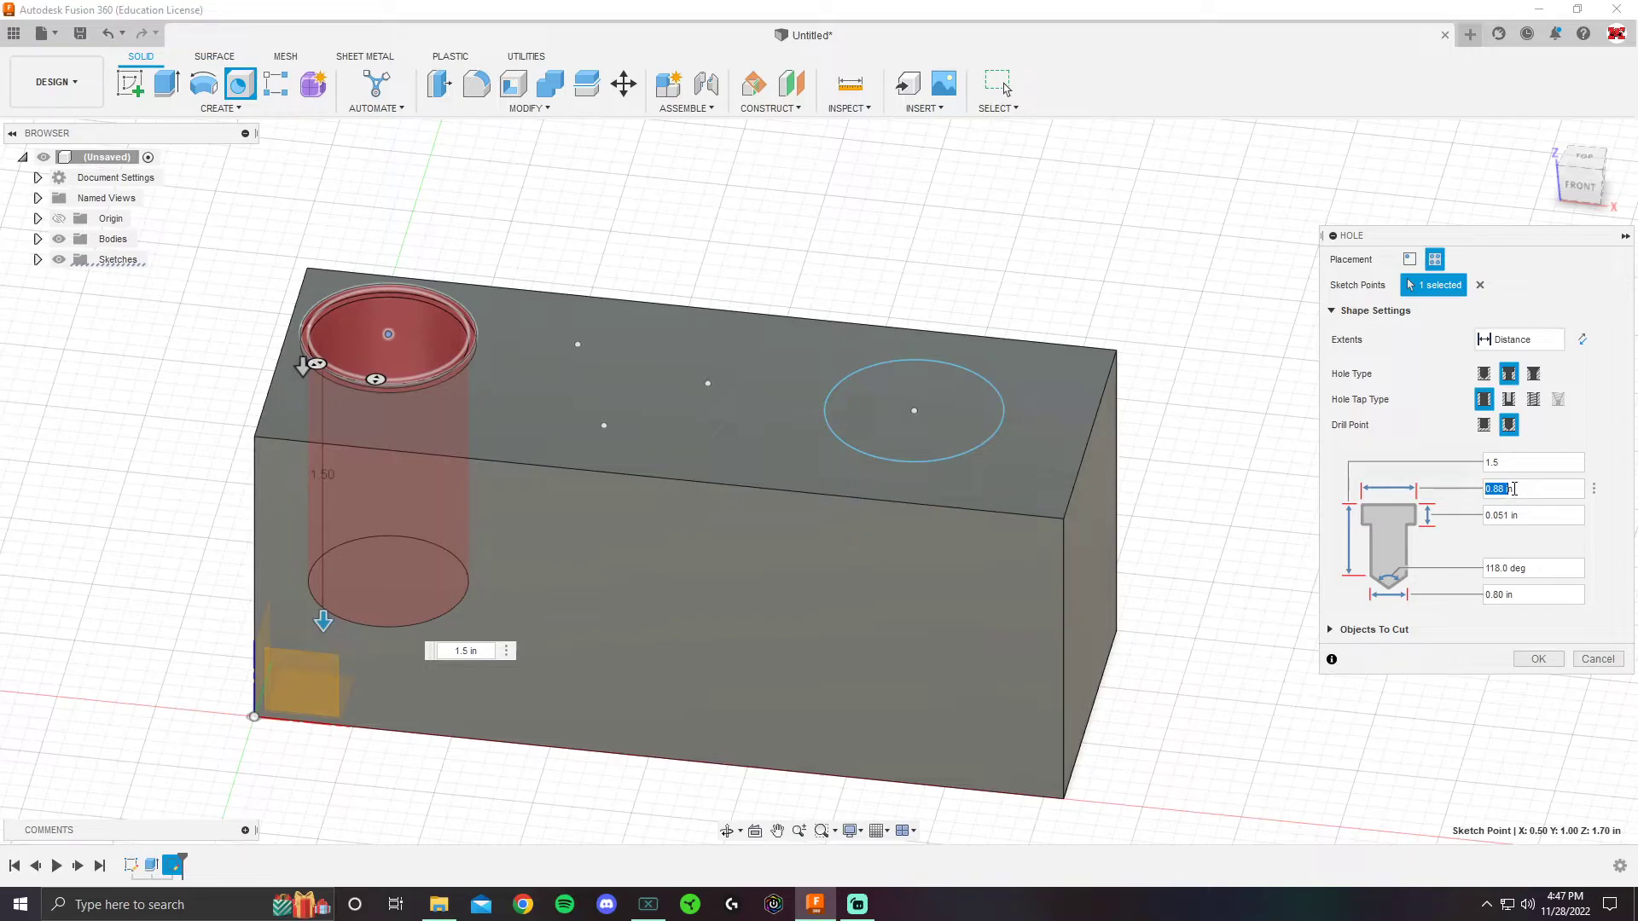
text(1)
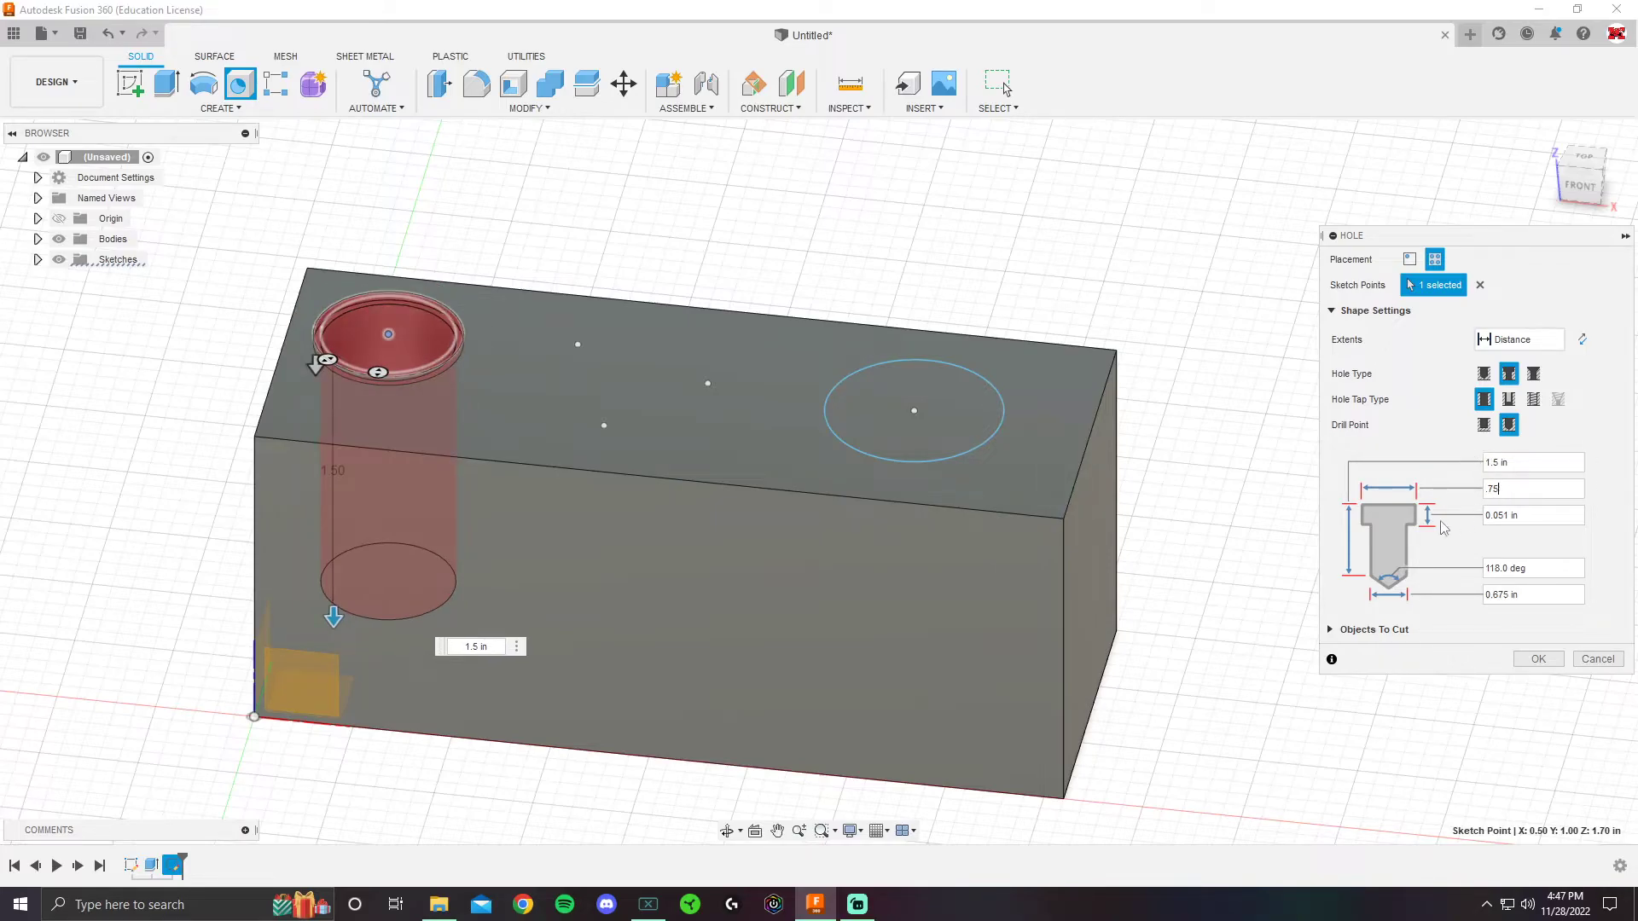
click(1503, 515)
scroll(469, 375, up, 2)
shift+middle_drag(478, 362, 422, 324)
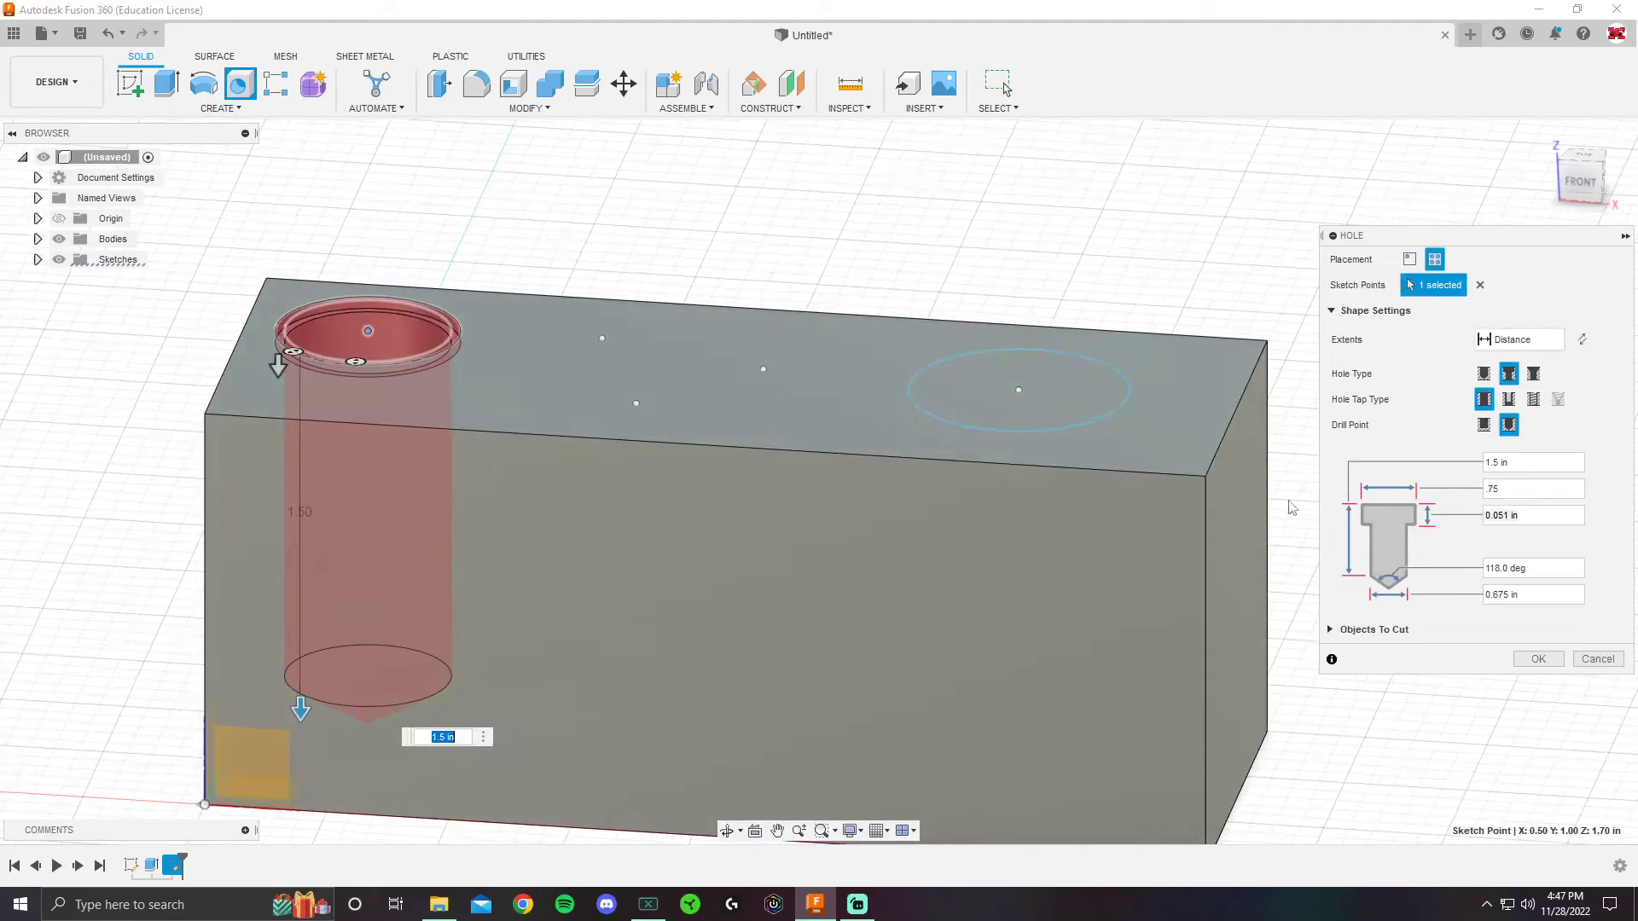
key(BackSpace)
text(.25)
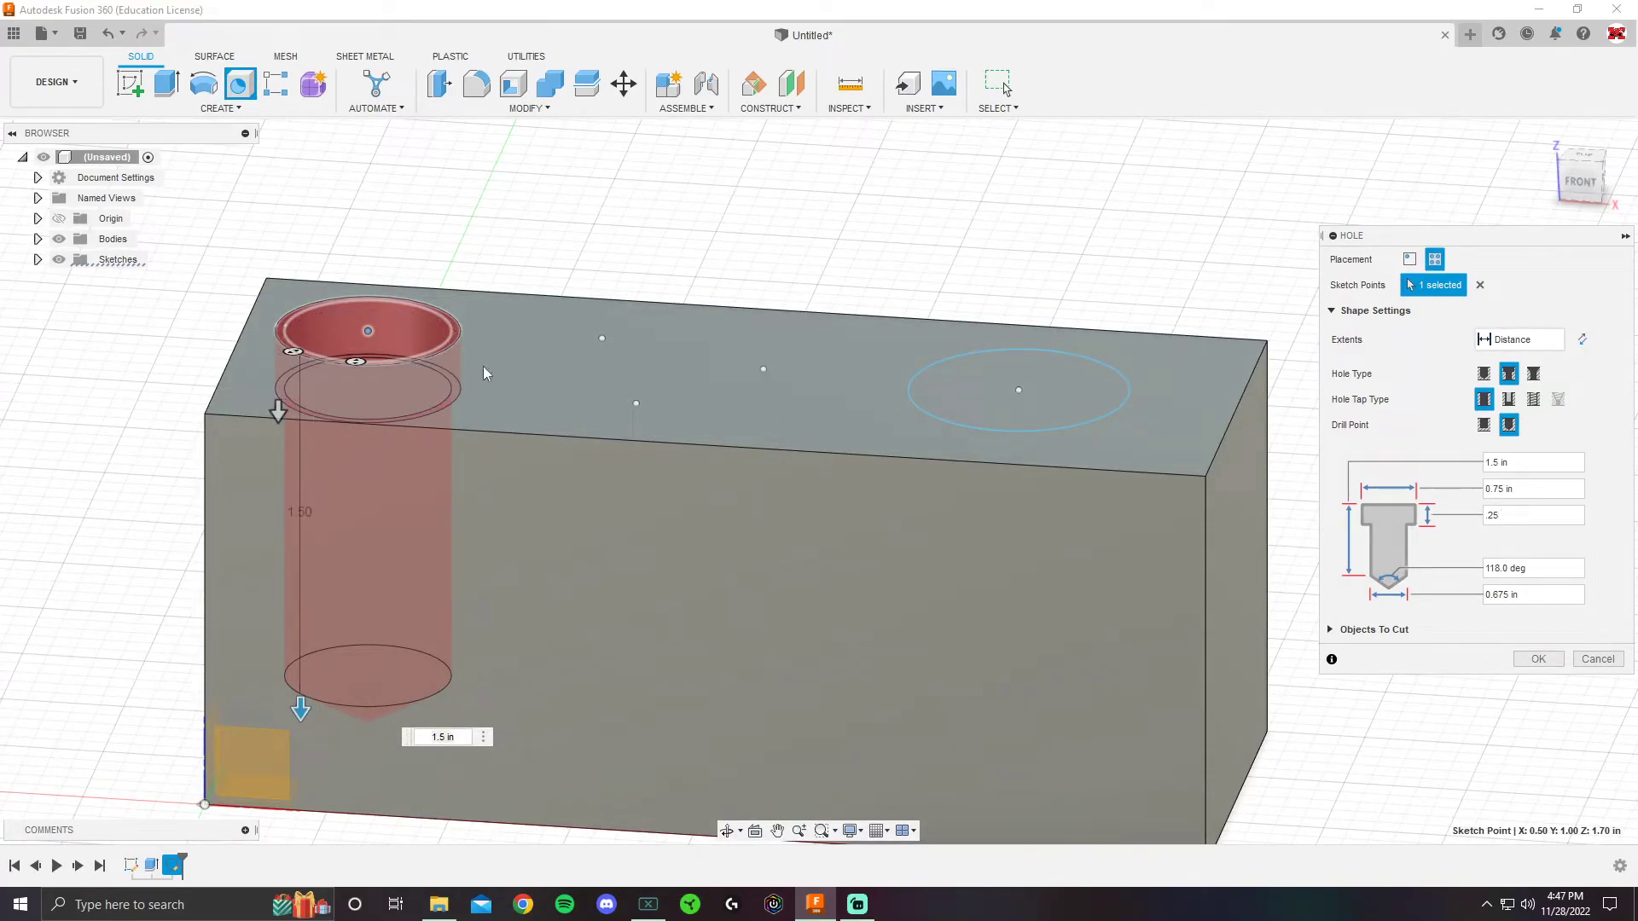
mouse_move(453, 354)
shift+middle_down()
mouse_move(431, 341)
mouse_move(432, 367)
mouse_move(476, 329)
mouse_move(450, 362)
shift+middle_up()
- Set the hole depth to 1.25 in and the hole diameter to 0.5 in
drag(1532, 464, 1435, 463)
click(1489, 465)
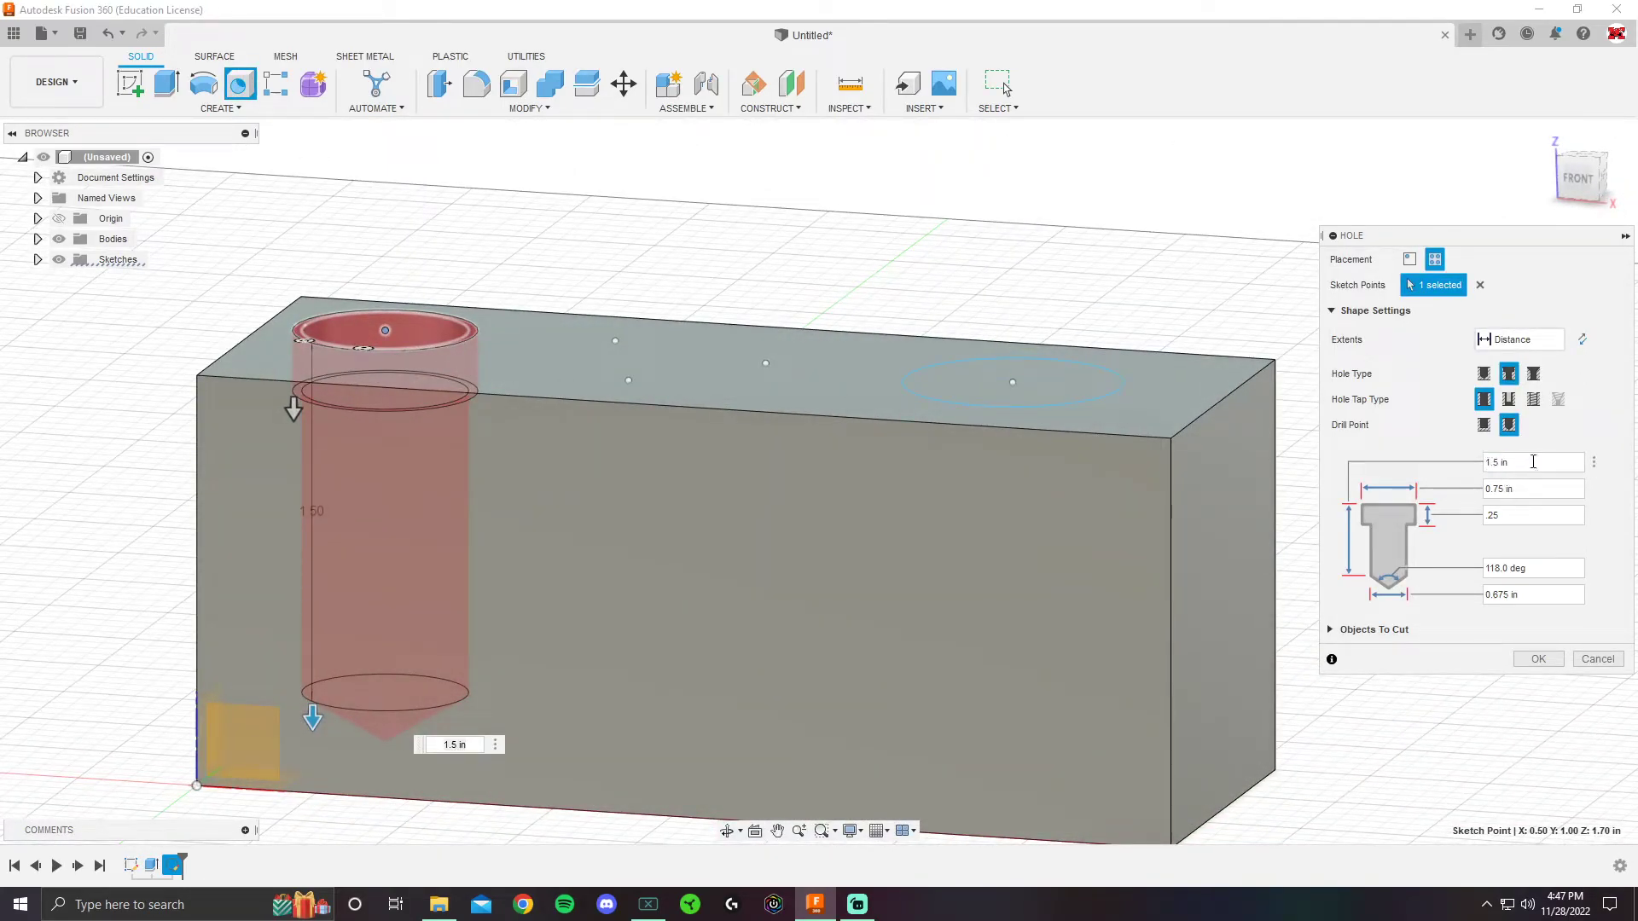
triple_click(1480, 465)
text(1.25)
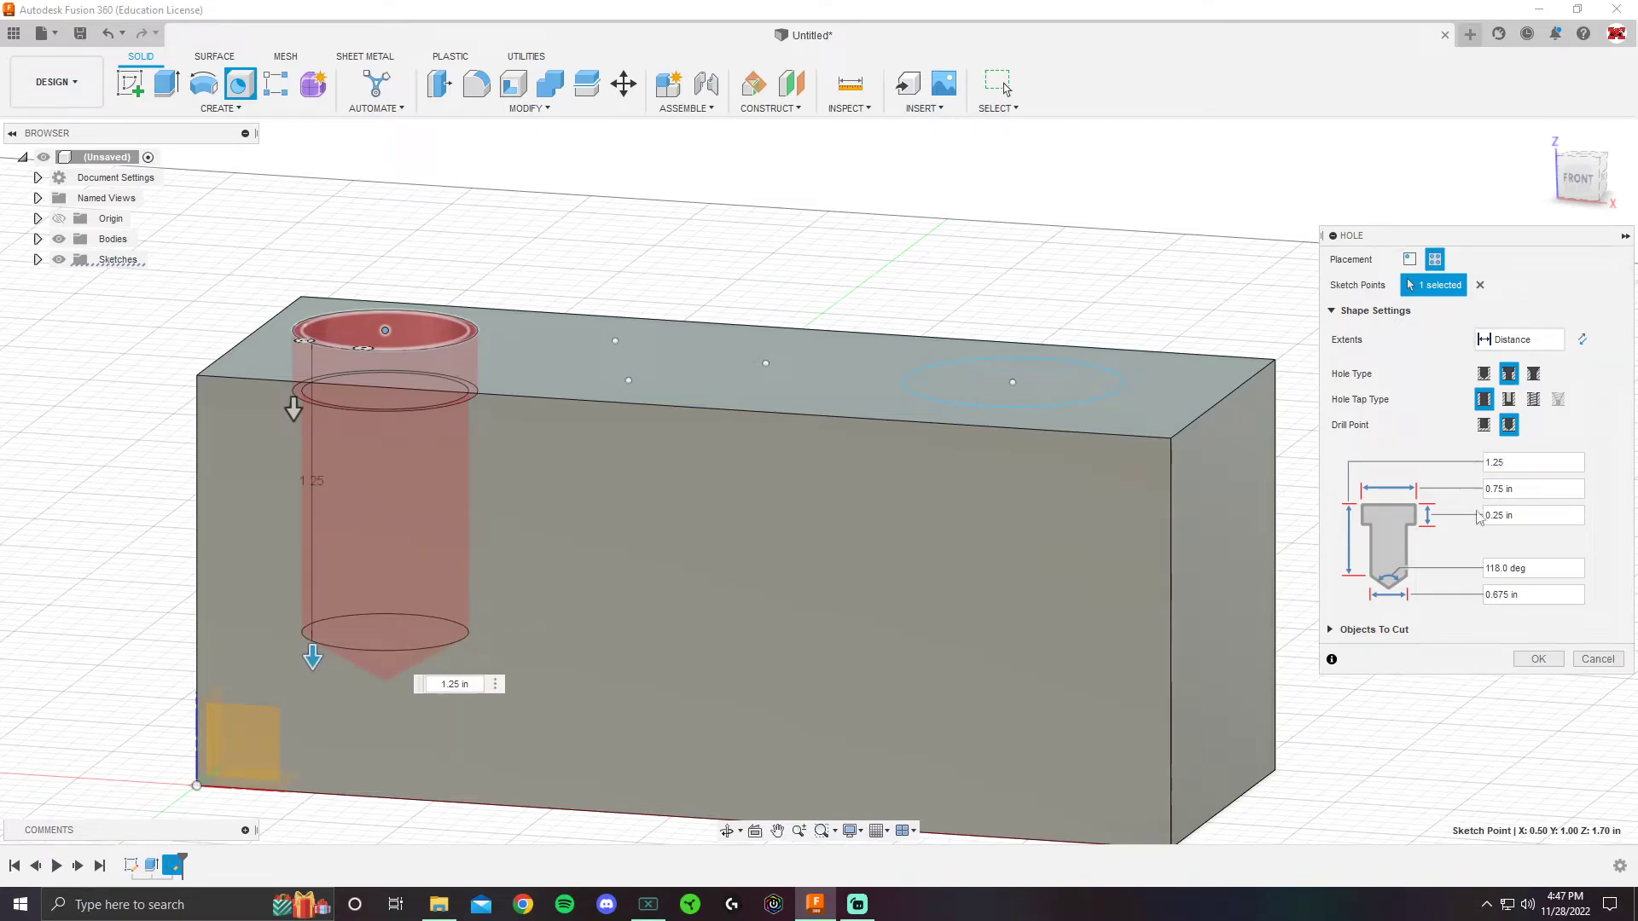
click(1511, 595)
text(.5)
key(Return)
- Check the hole preview from the front and commit the counterbore hole
shift+middle_drag(540, 527, 495, 543)
middle_drag(492, 458, 675, 397)
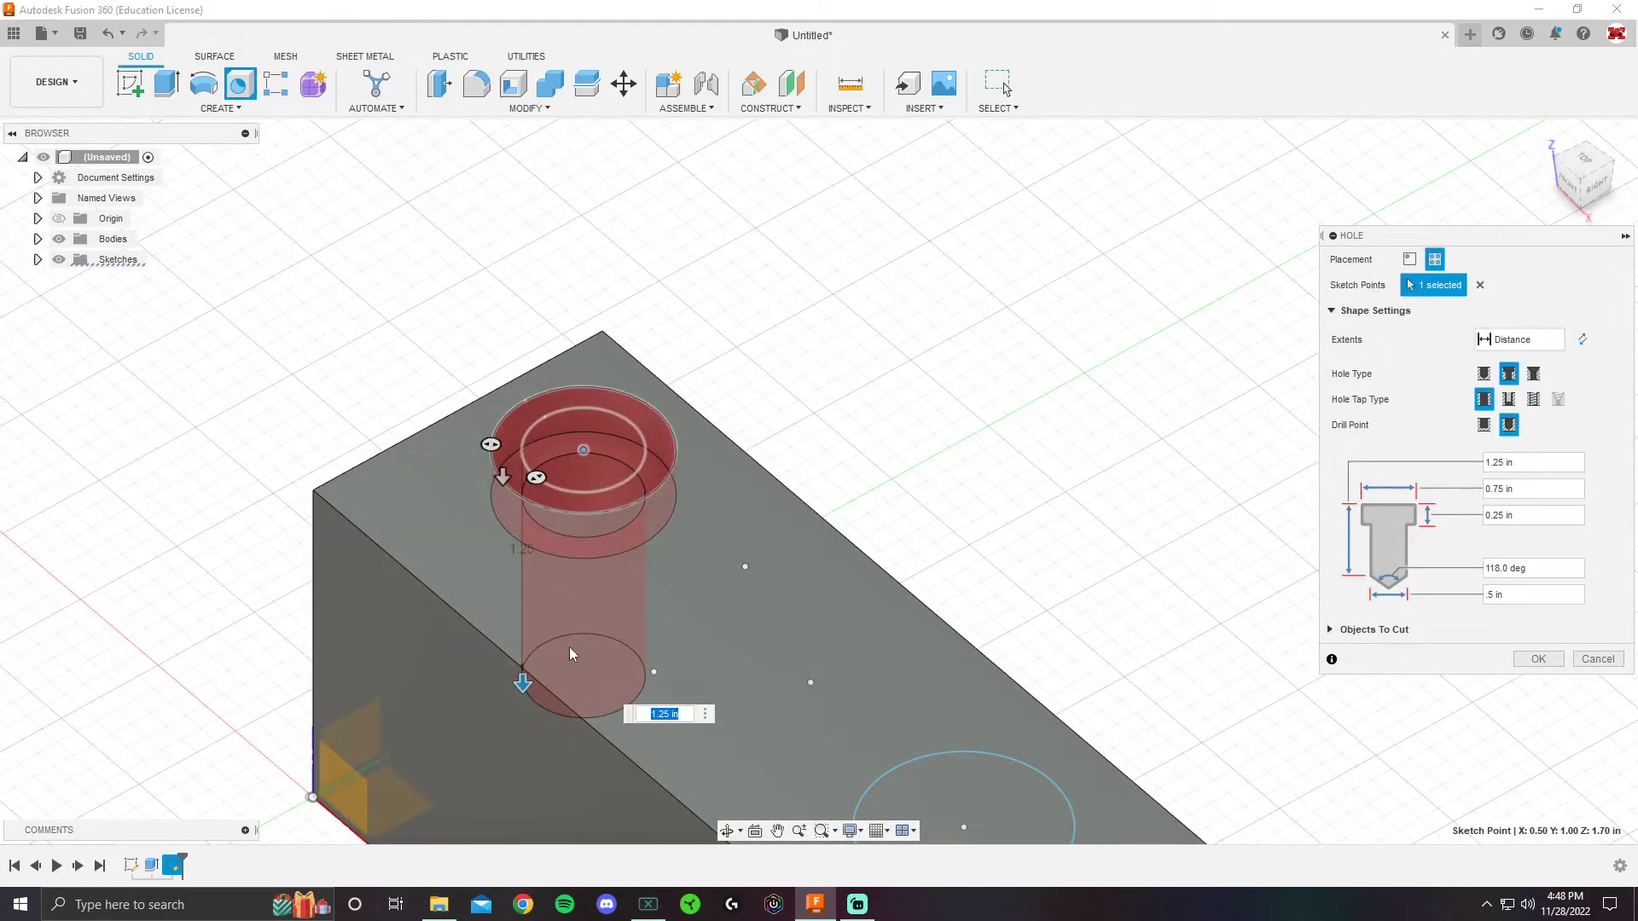
shift+middle_drag(752, 539, 636, 563)
scroll(652, 564, down, 4)
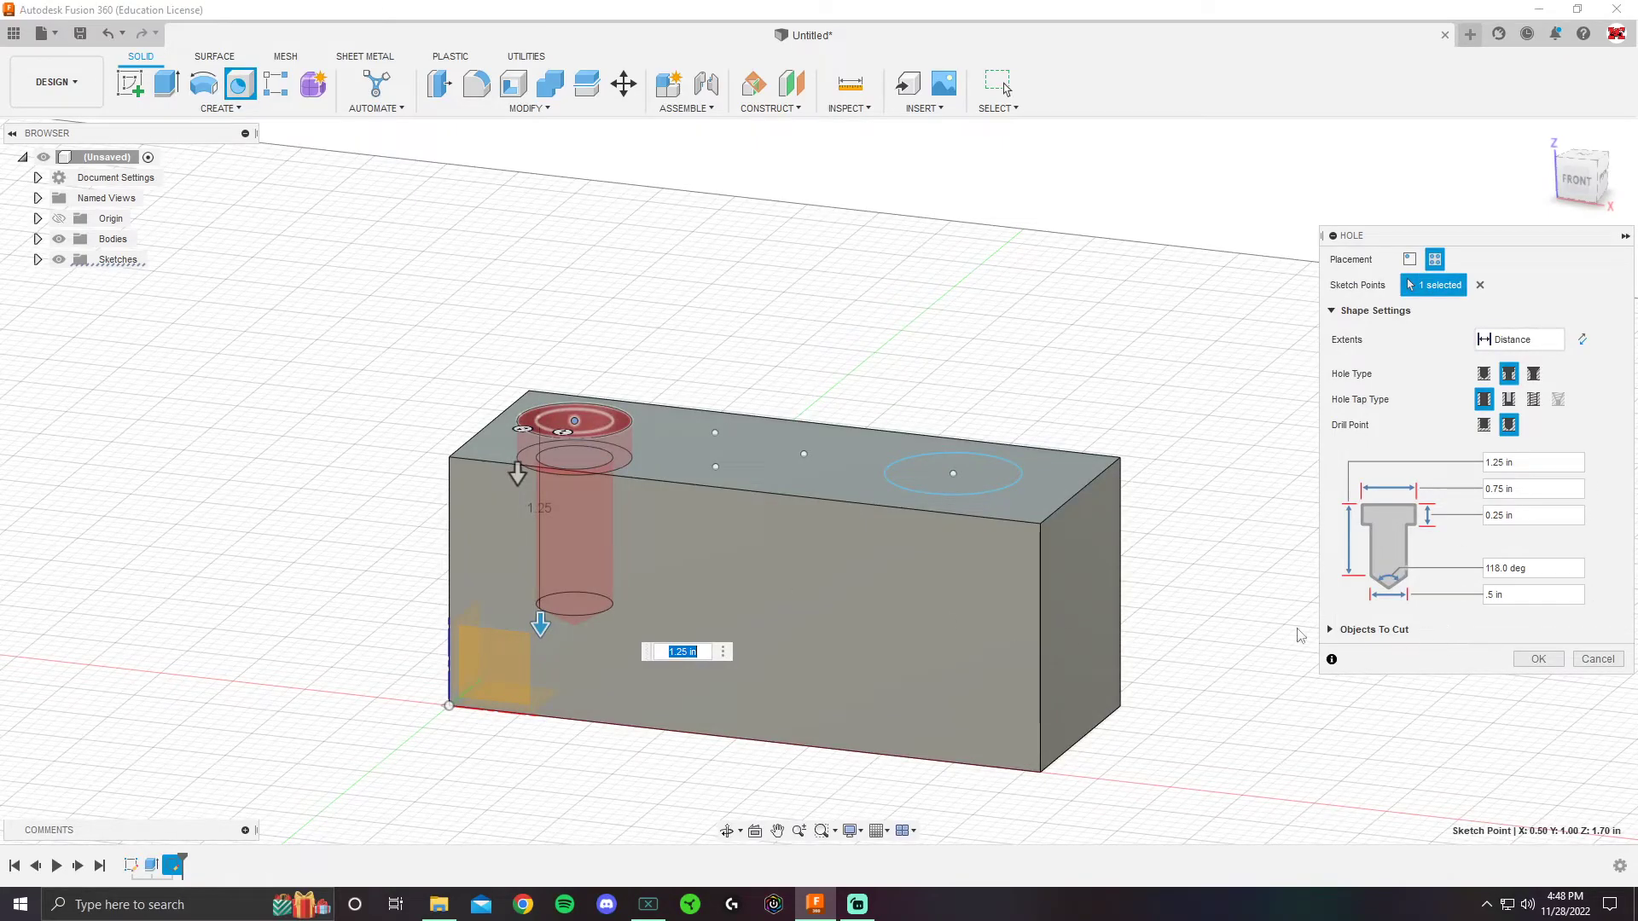
click(1538, 659)
- Orbit around the block to inspect the finished counterbored hole
mouse_move(801, 386)
shift+middle_down()
mouse_move(796, 330)
mouse_move(801, 369)
mouse_move(615, 512)
mouse_move(651, 520)
mouse_move(635, 530)
mouse_move(745, 657)
shift+middle_up()
scroll(580, 494, up, 6)
shift+middle_drag(587, 459, 609, 531)
shift+middle_drag(1006, 444, 784, 444)
scroll(816, 582, down, 2)
scroll(791, 565, down, 1)
middle_drag(803, 594, 855, 401)
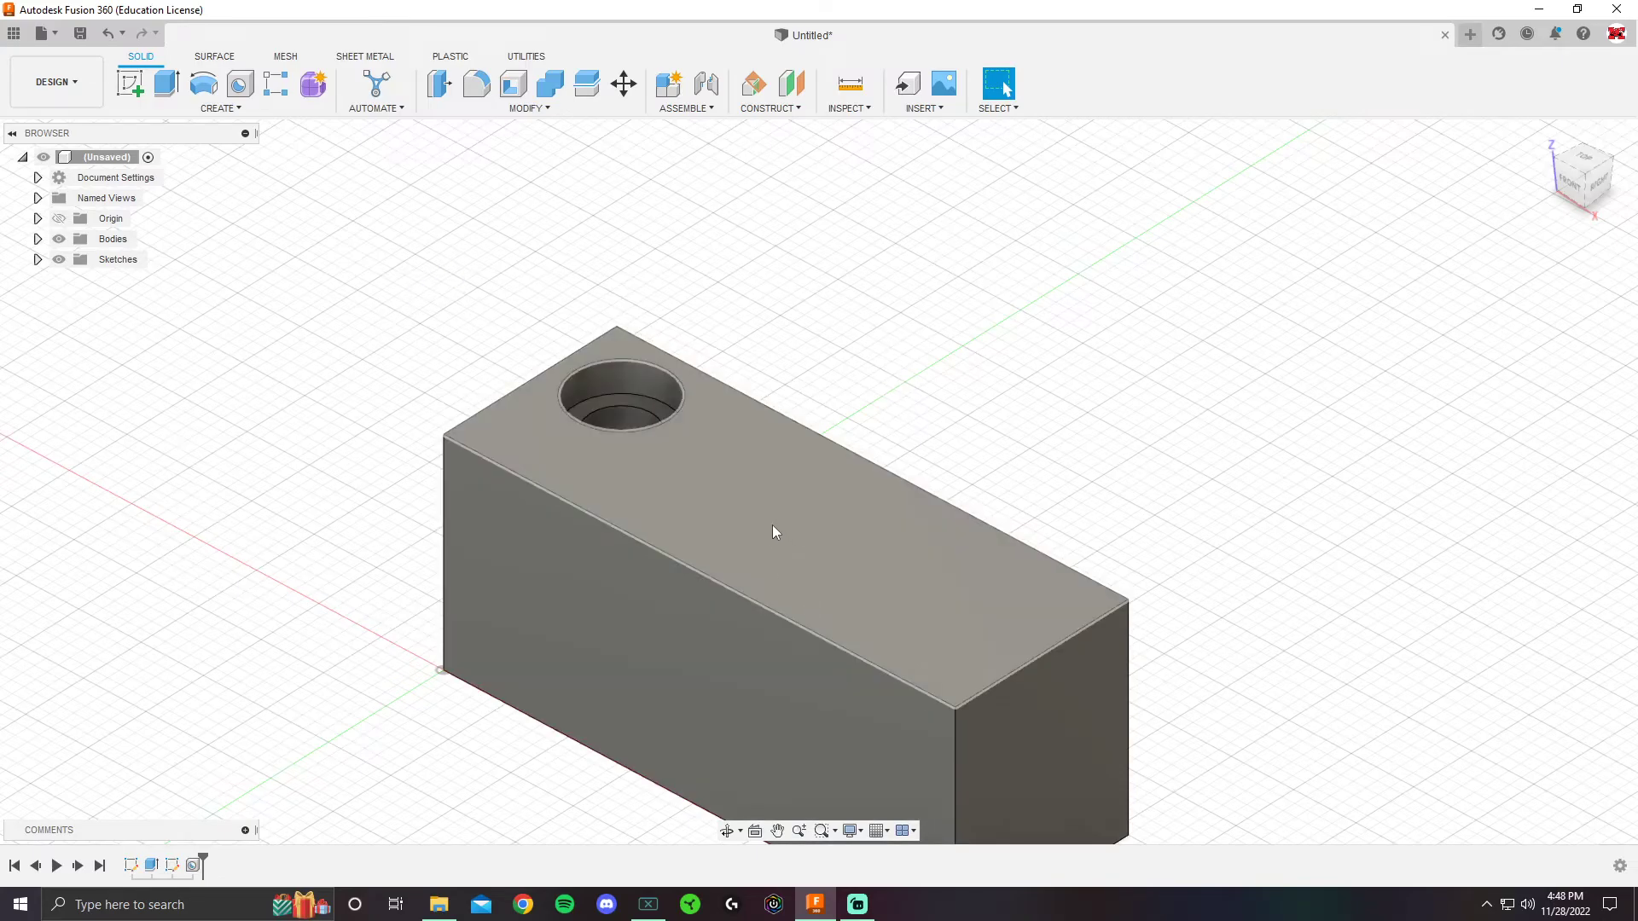
- Show Sketch2, place a new hole at the point beside the circle, and make it a countersink
click(37, 260)
click(74, 300)
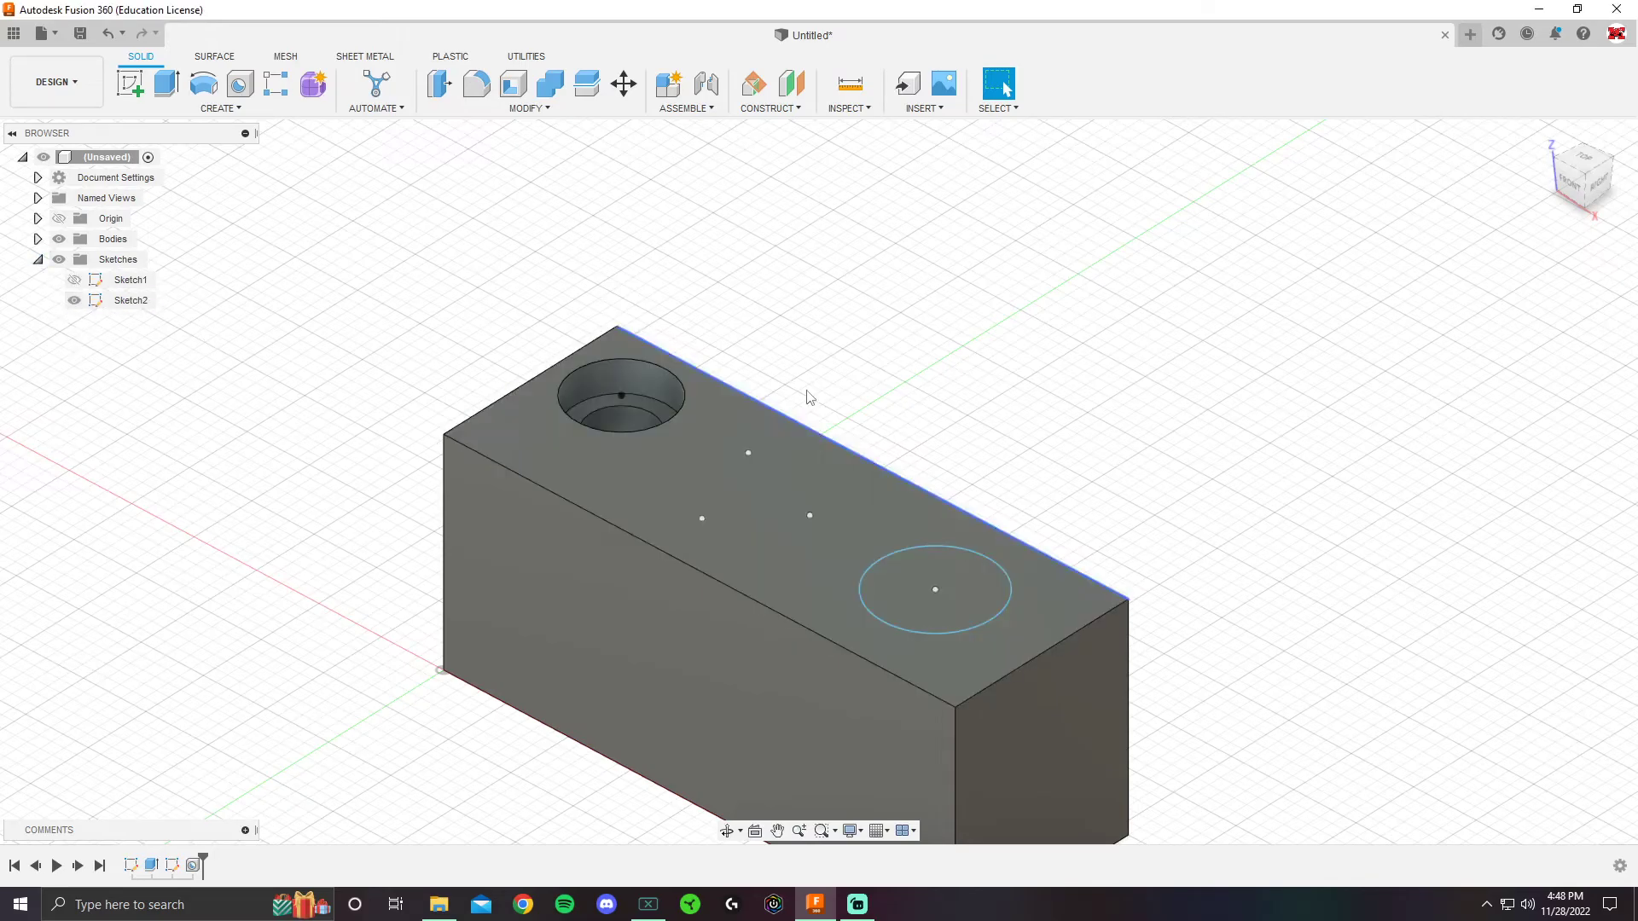
click(254, 93)
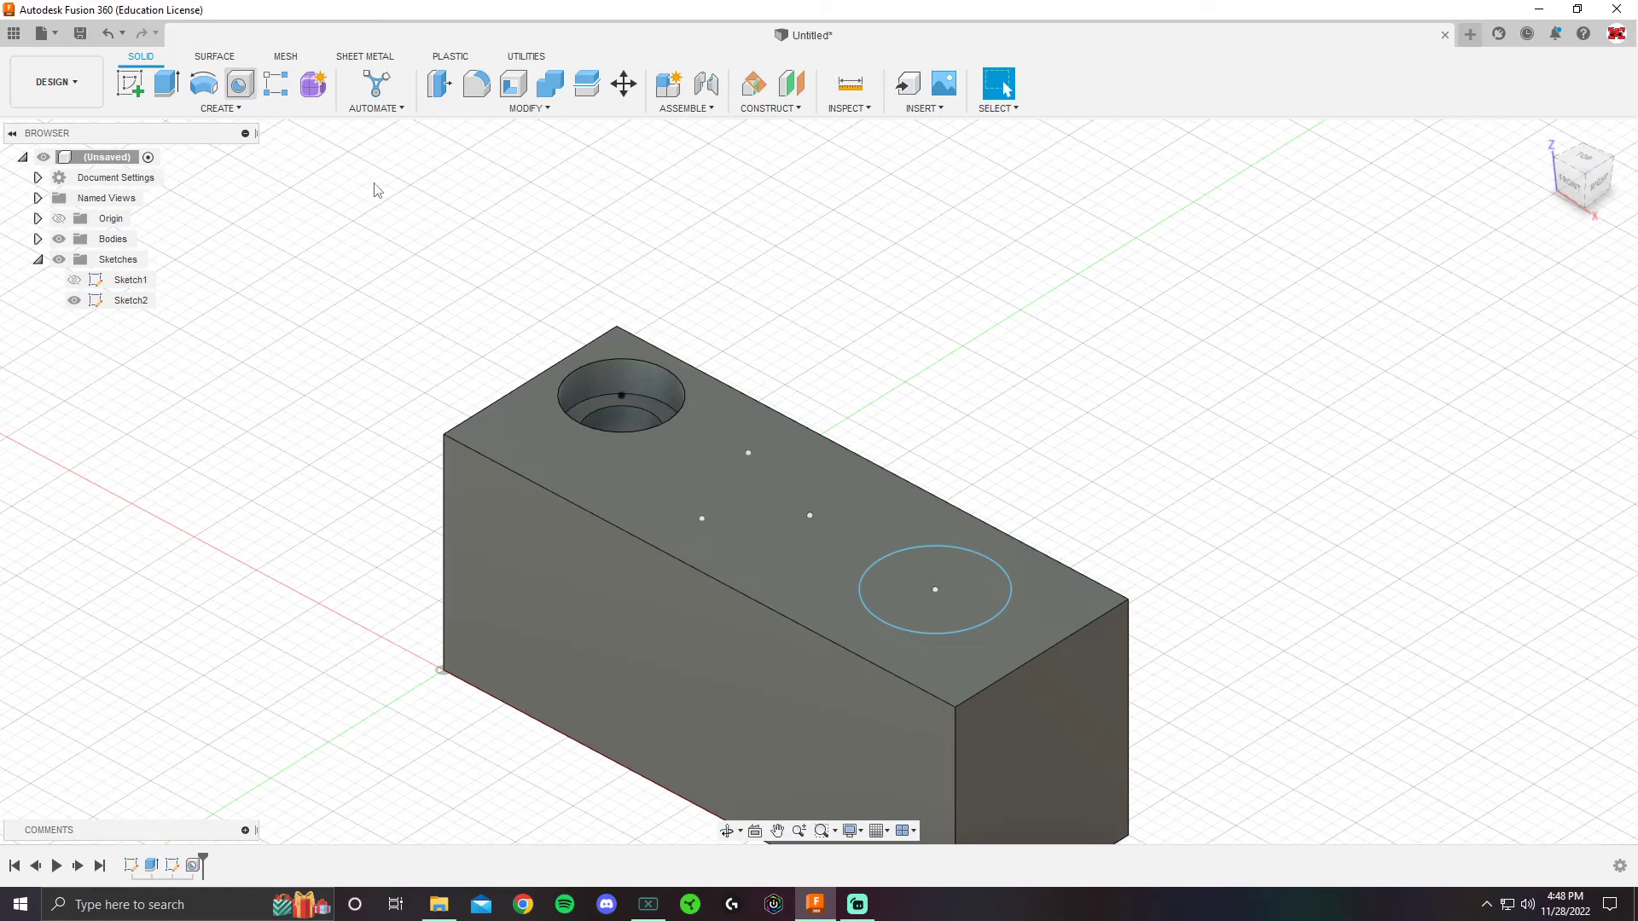
click(810, 515)
click(1533, 374)
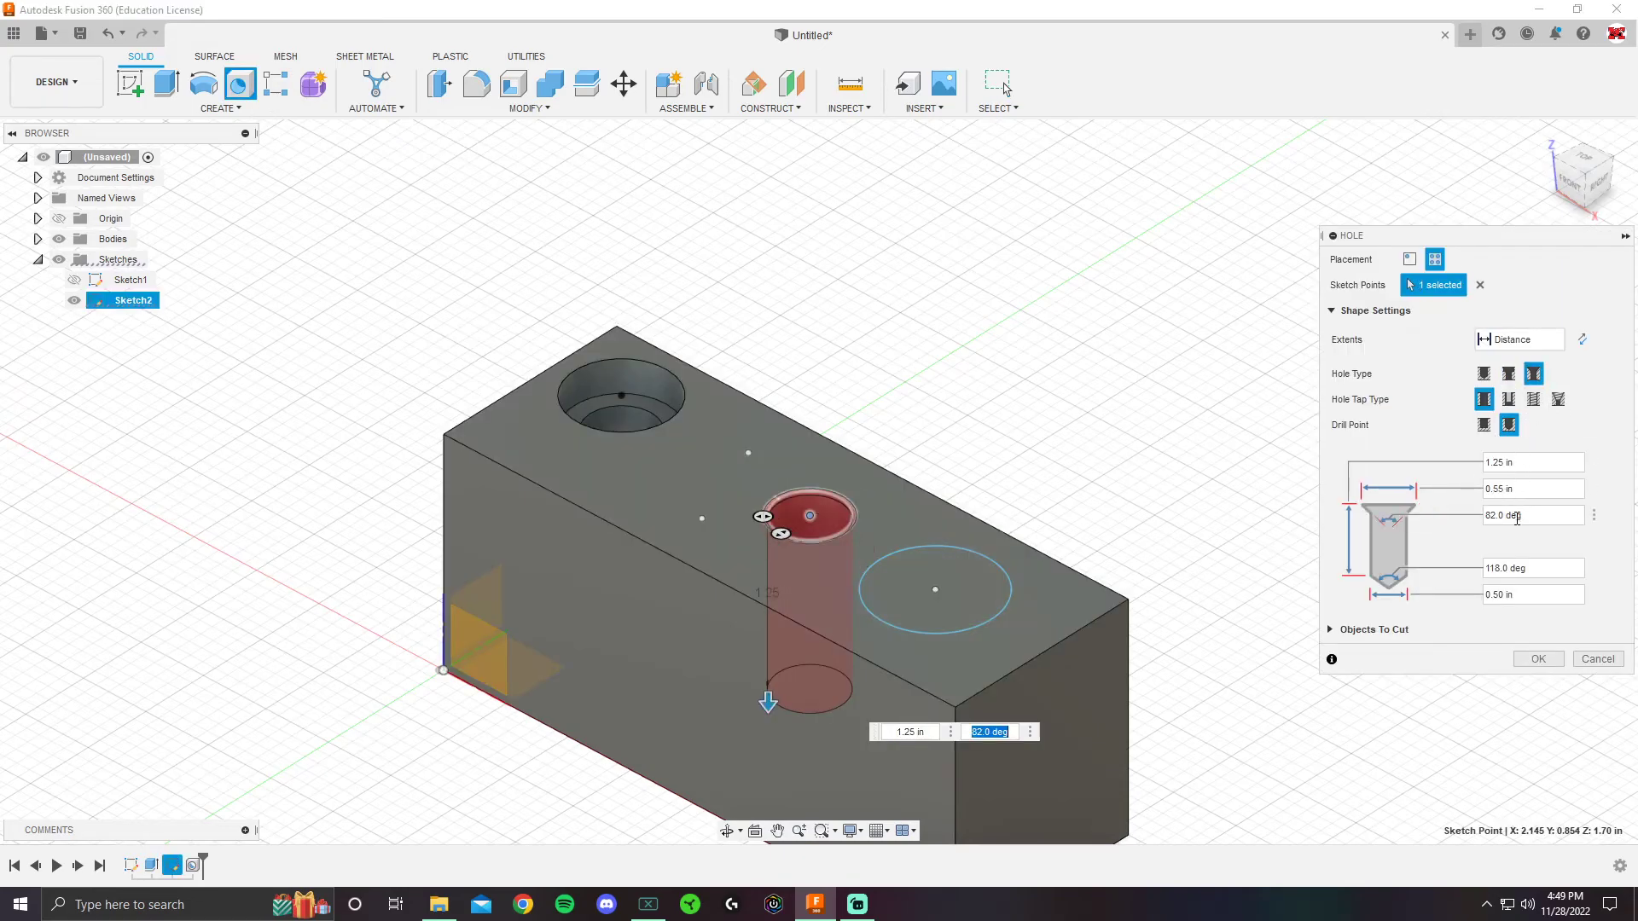
click(1506, 519)
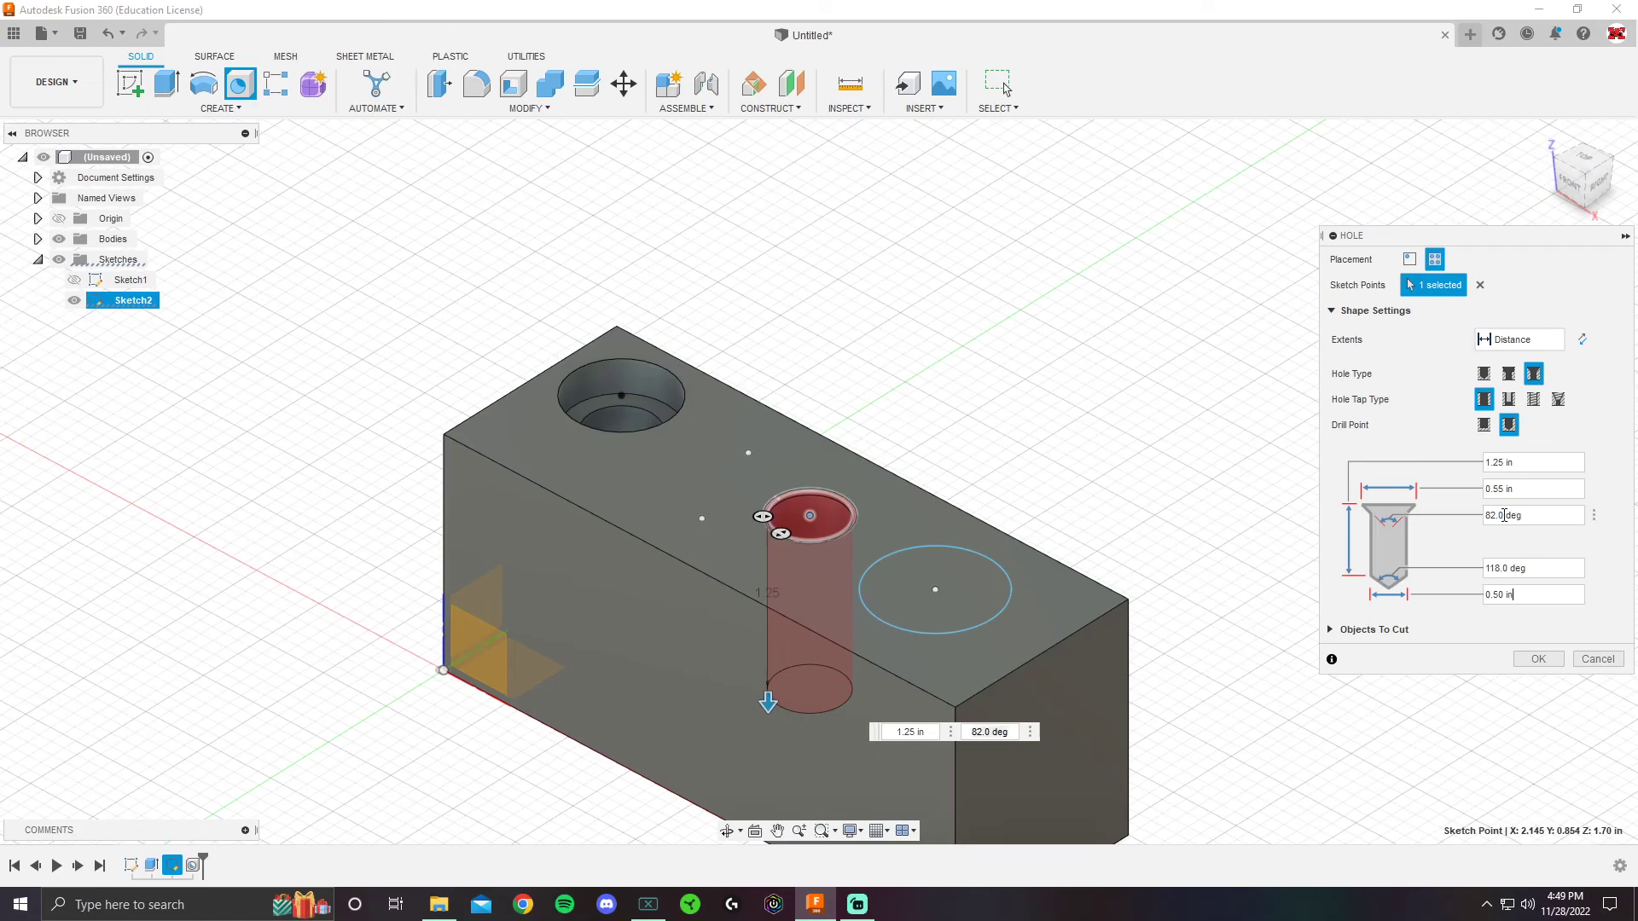